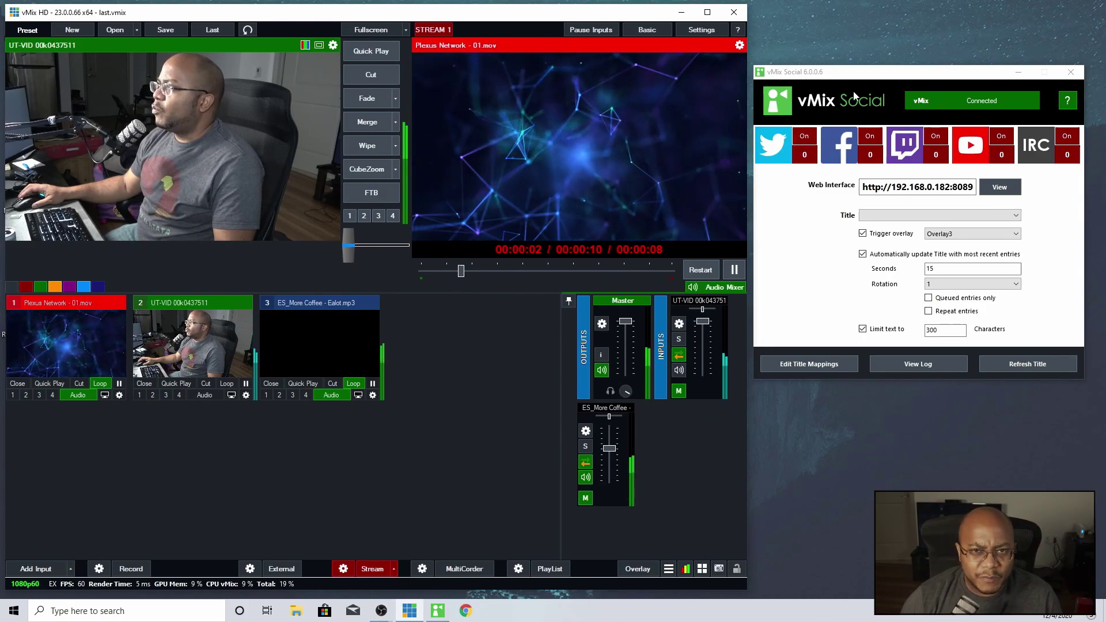
click(704, 32)
click(316, 314)
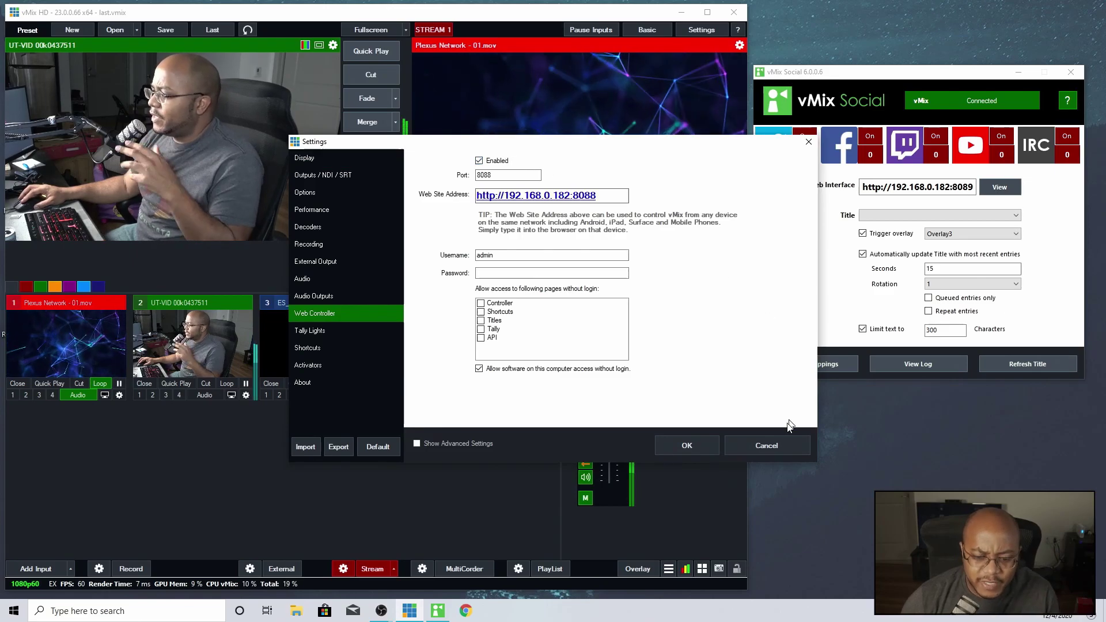
click(766, 446)
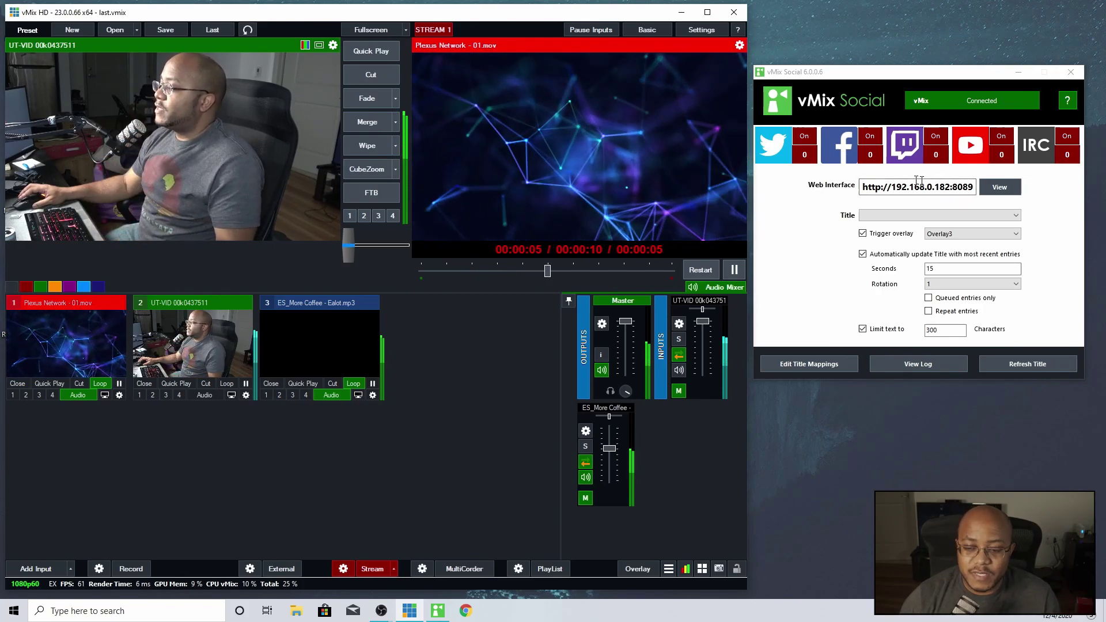
click(998, 188)
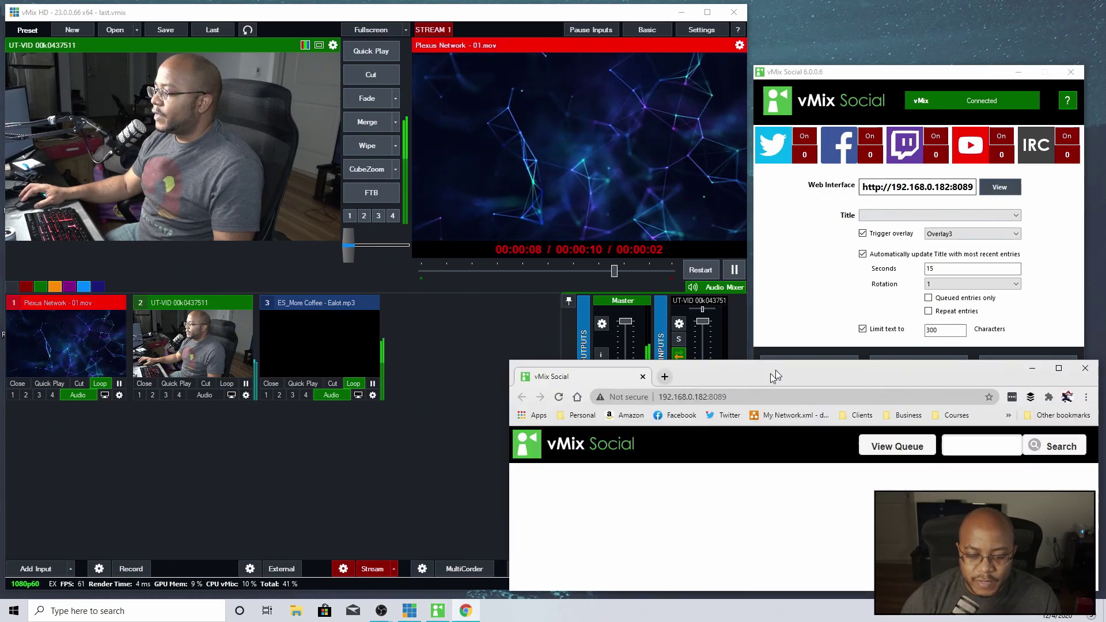
drag(777, 361, 777, 288)
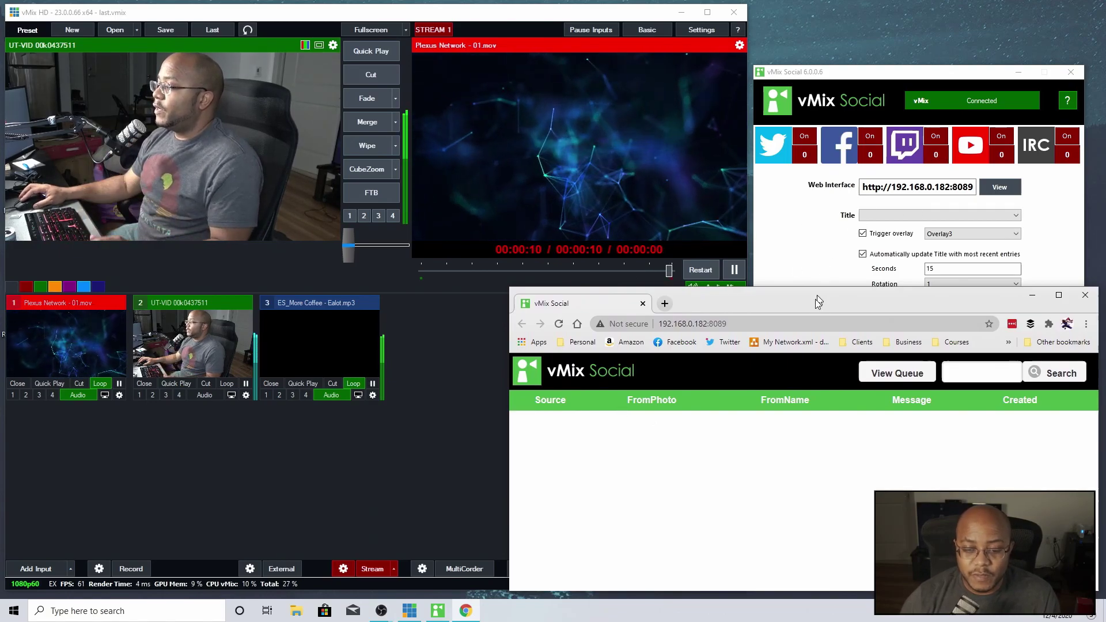
drag(820, 306, 578, 188)
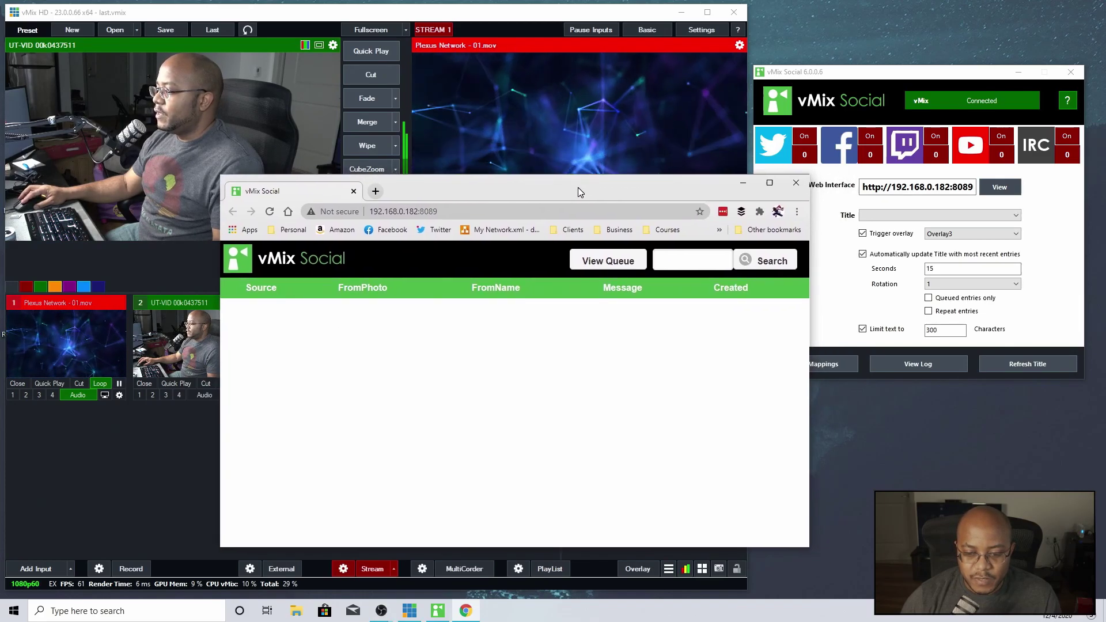
click(739, 185)
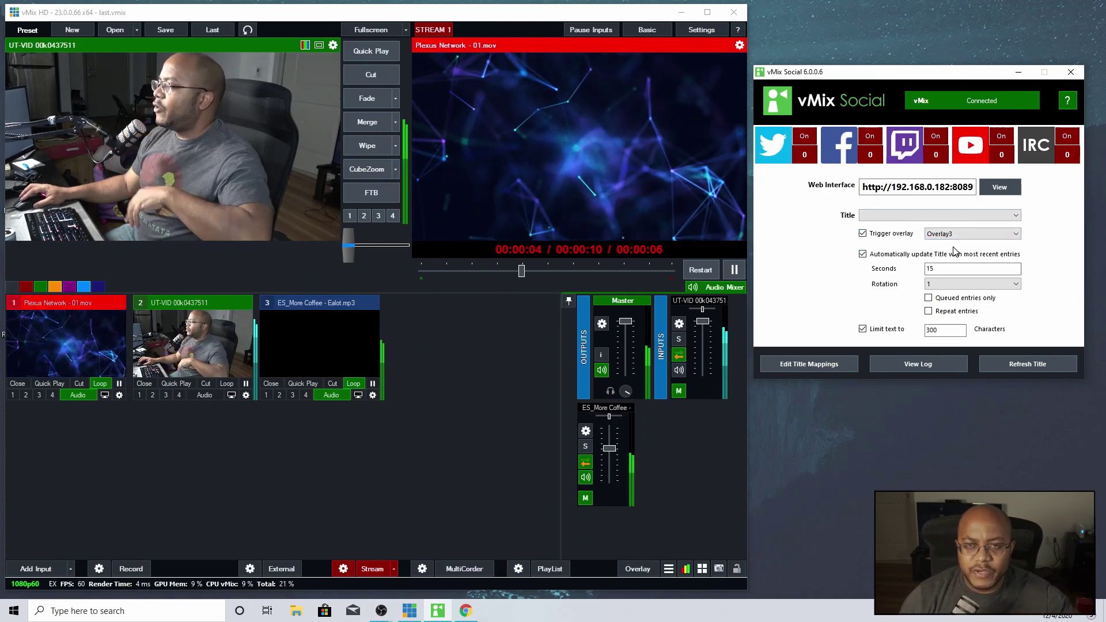
drag(952, 234, 940, 236)
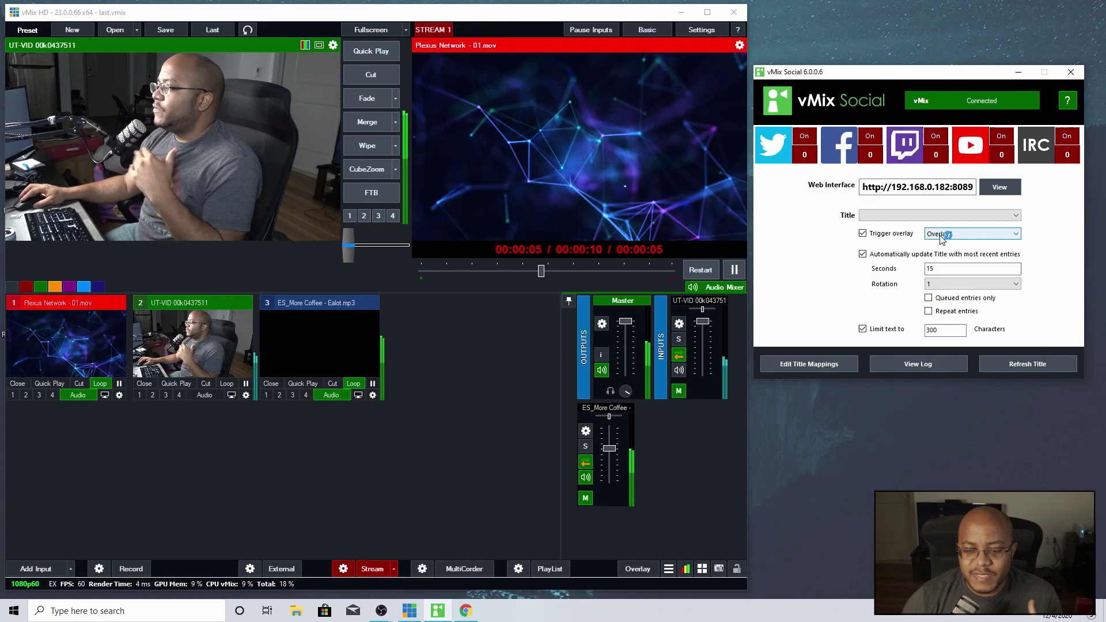
click(942, 236)
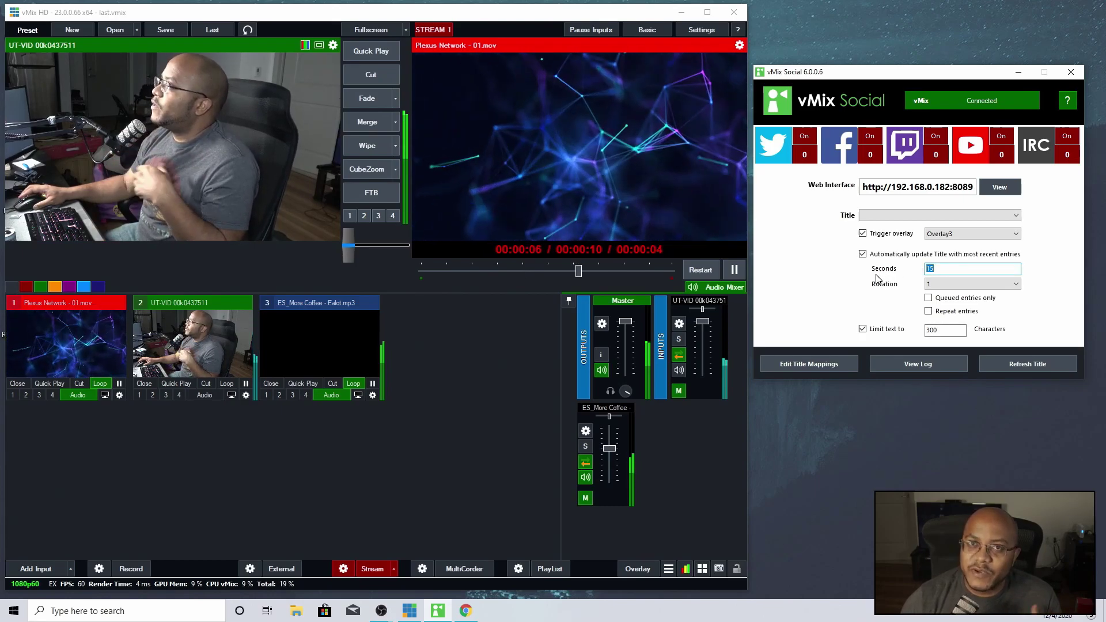
click(951, 285)
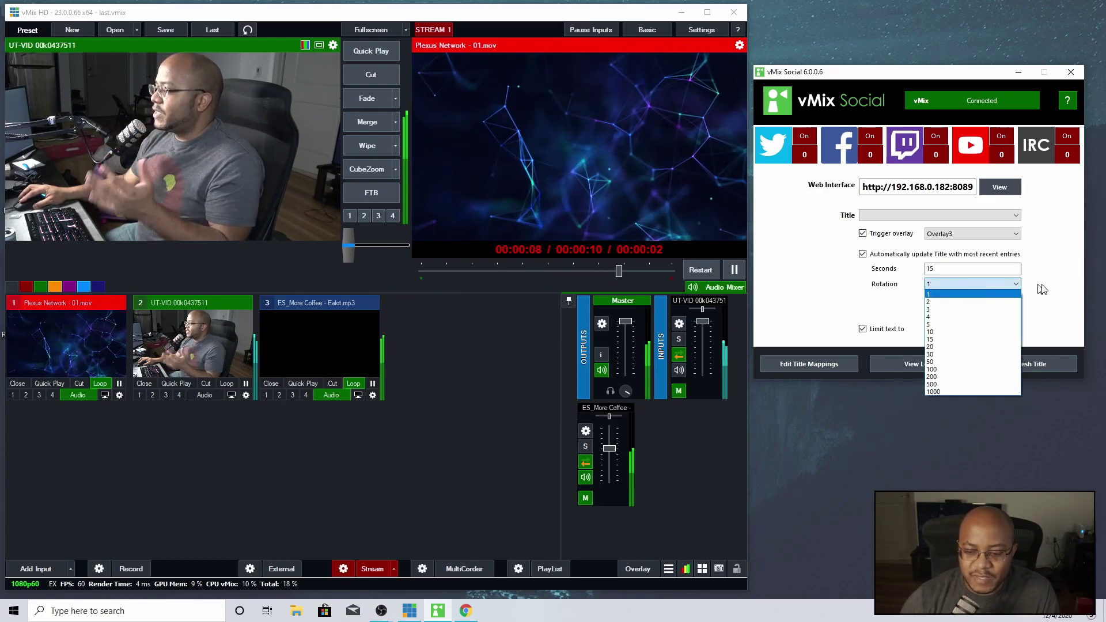
click(1059, 288)
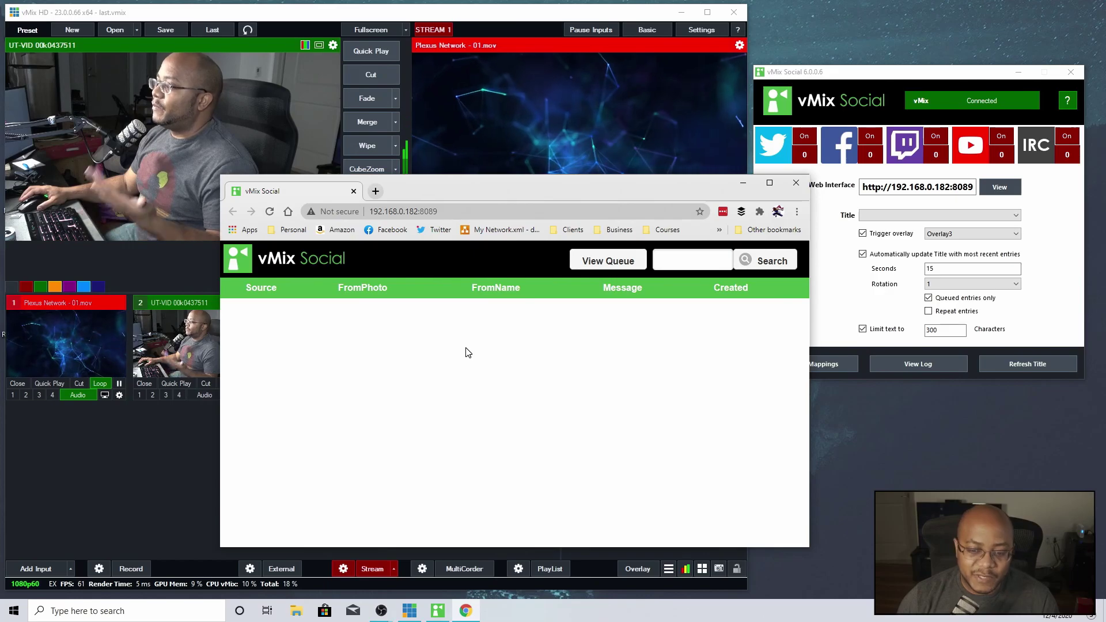
click(743, 184)
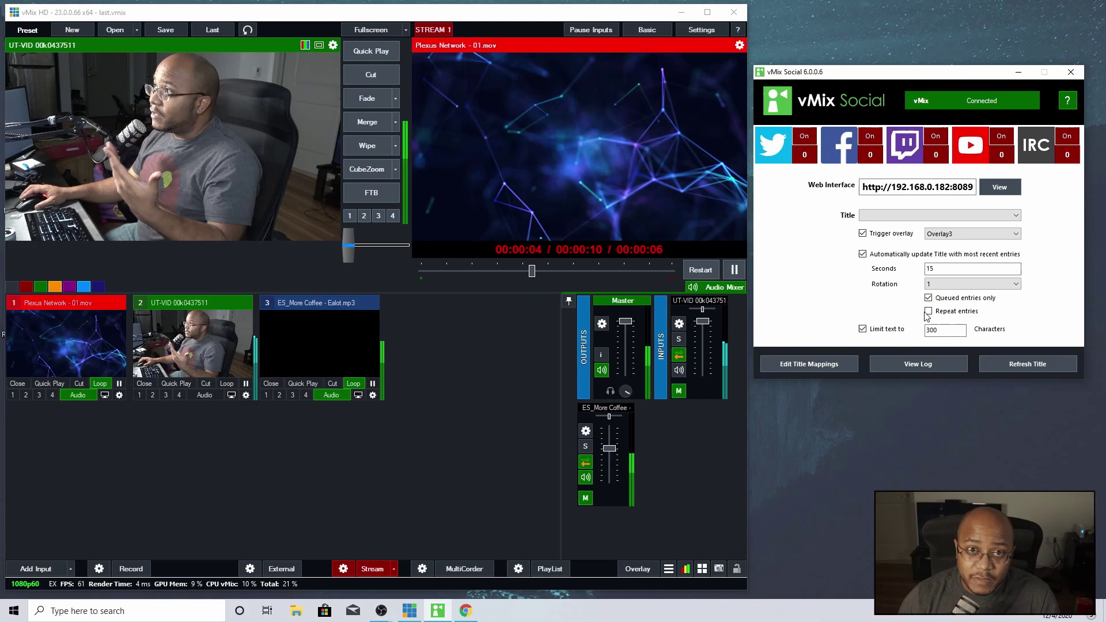
click(946, 301)
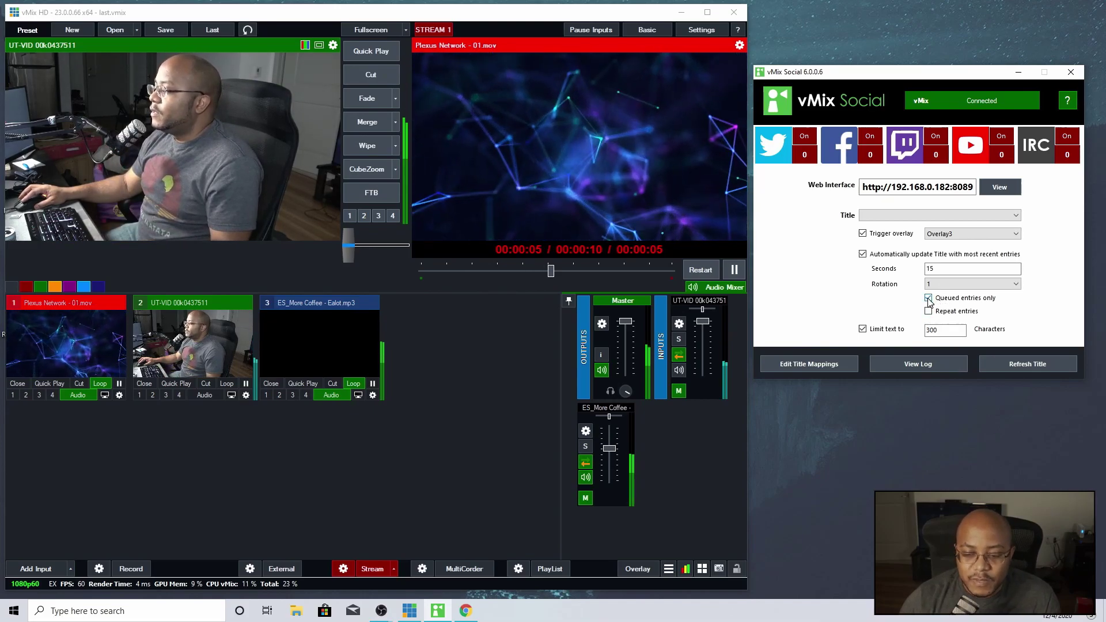
Untick 'Automatically update Title with most recent entries' in vMix Social, keeping the 300-character limit.
click(862, 254)
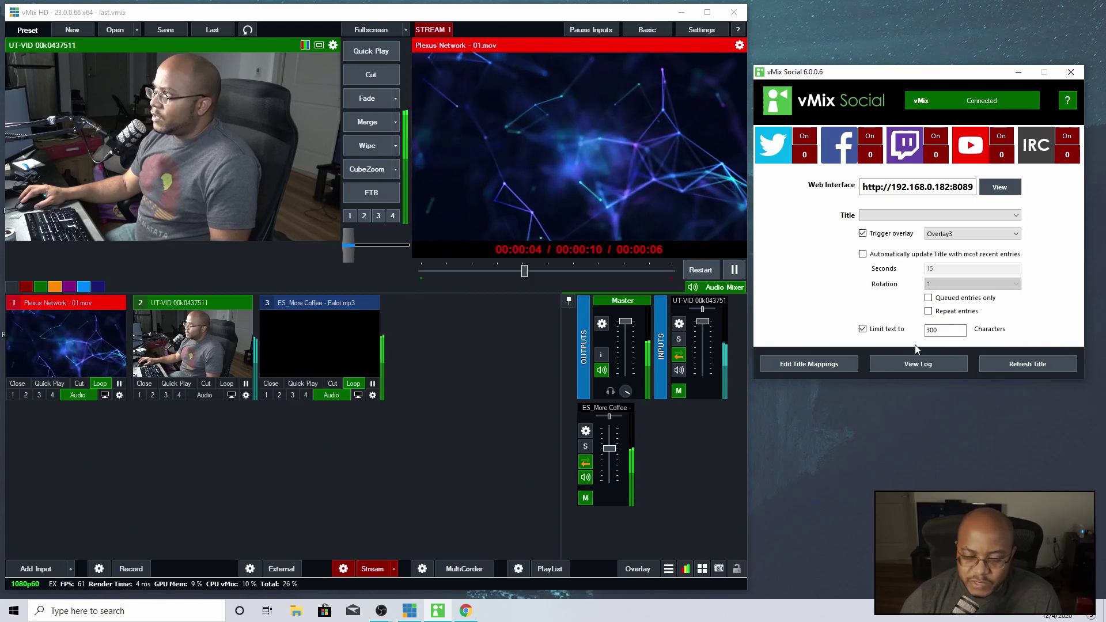
click(839, 363)
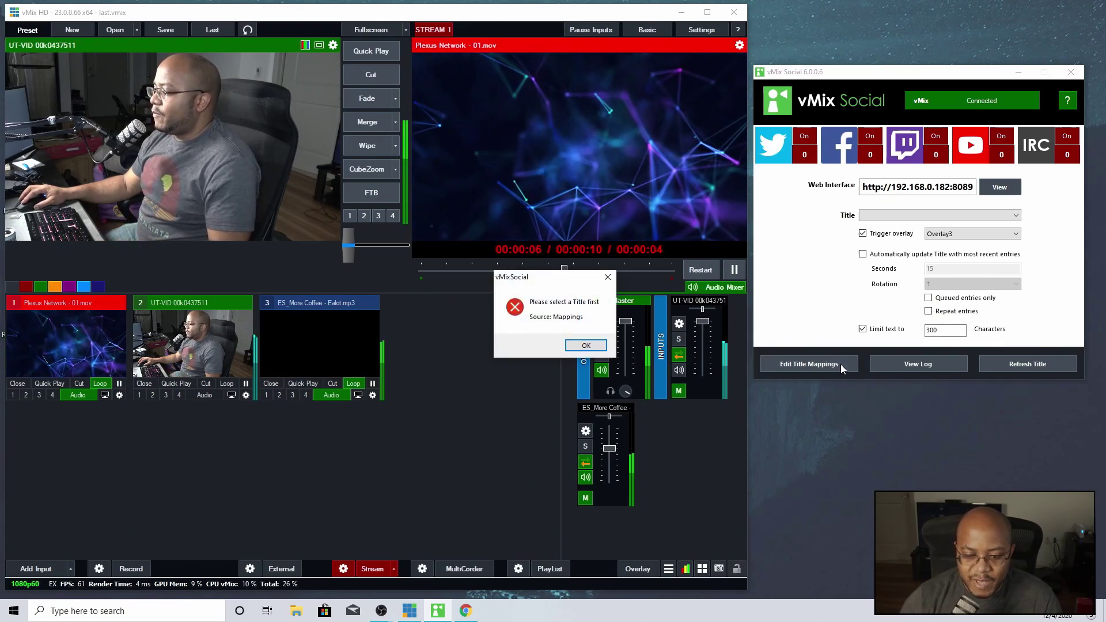
click(585, 346)
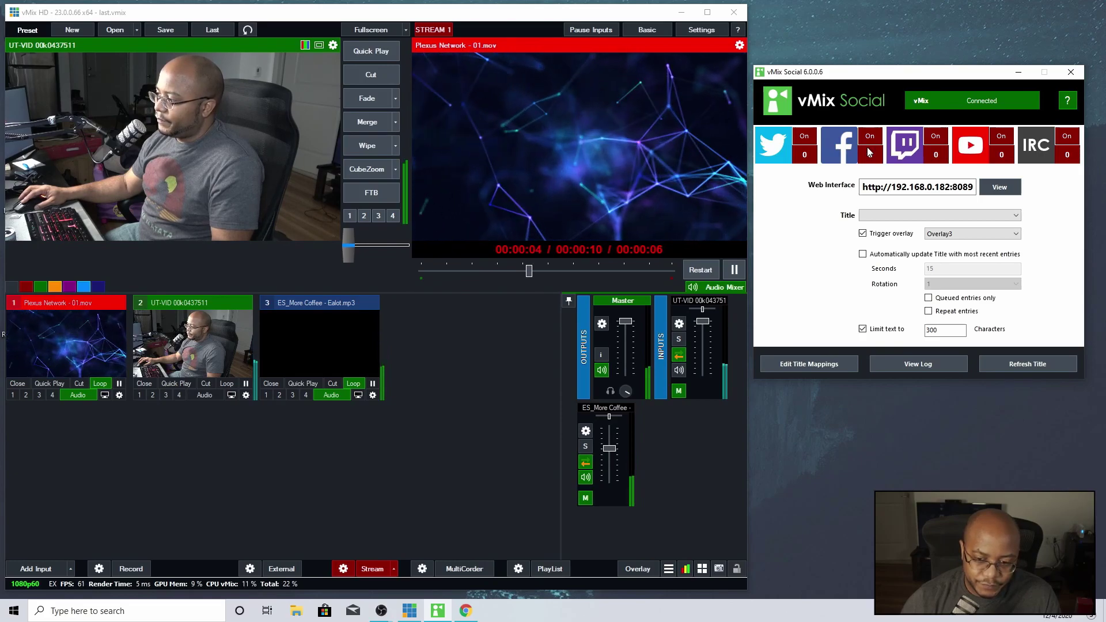
Confirm YouTube live chat uses the vMix Social Comments Stream v2, then show the comments web page.
click(971, 148)
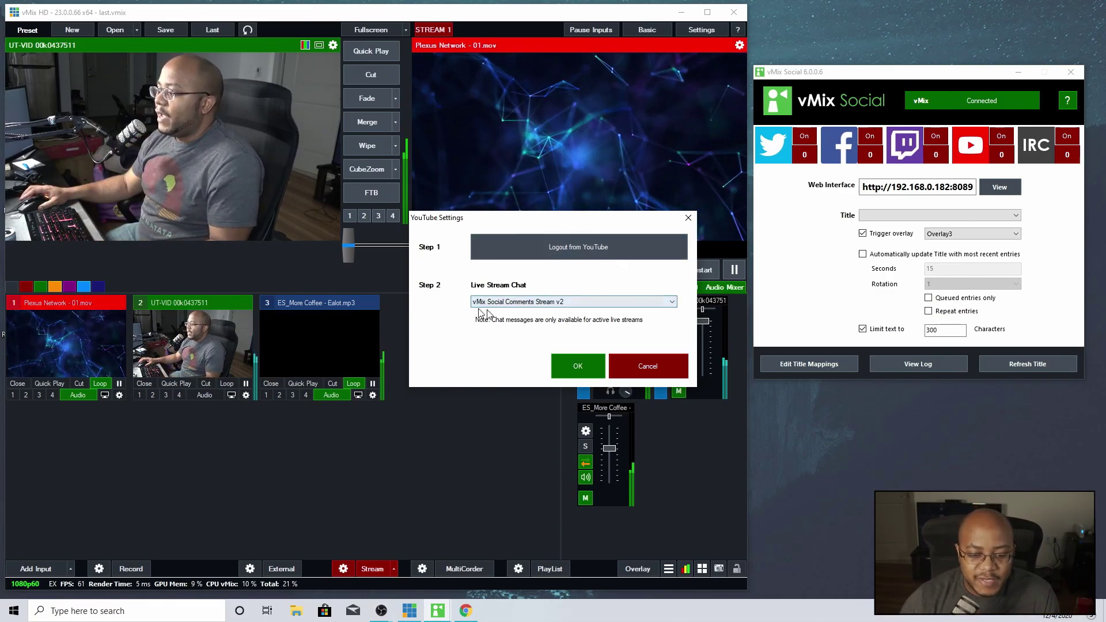
click(529, 307)
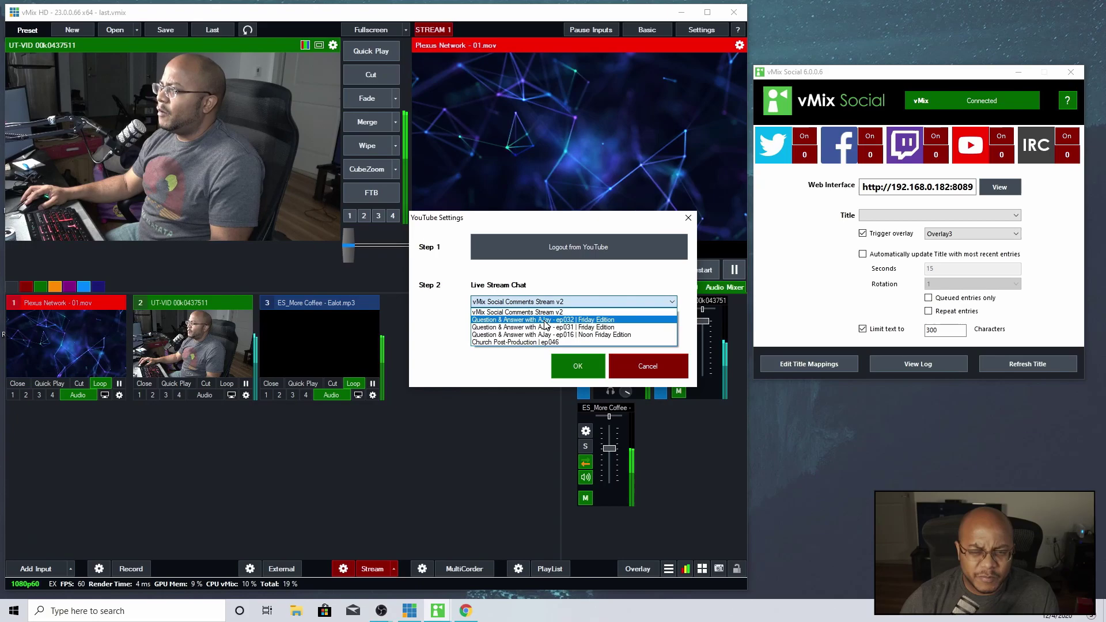
click(560, 313)
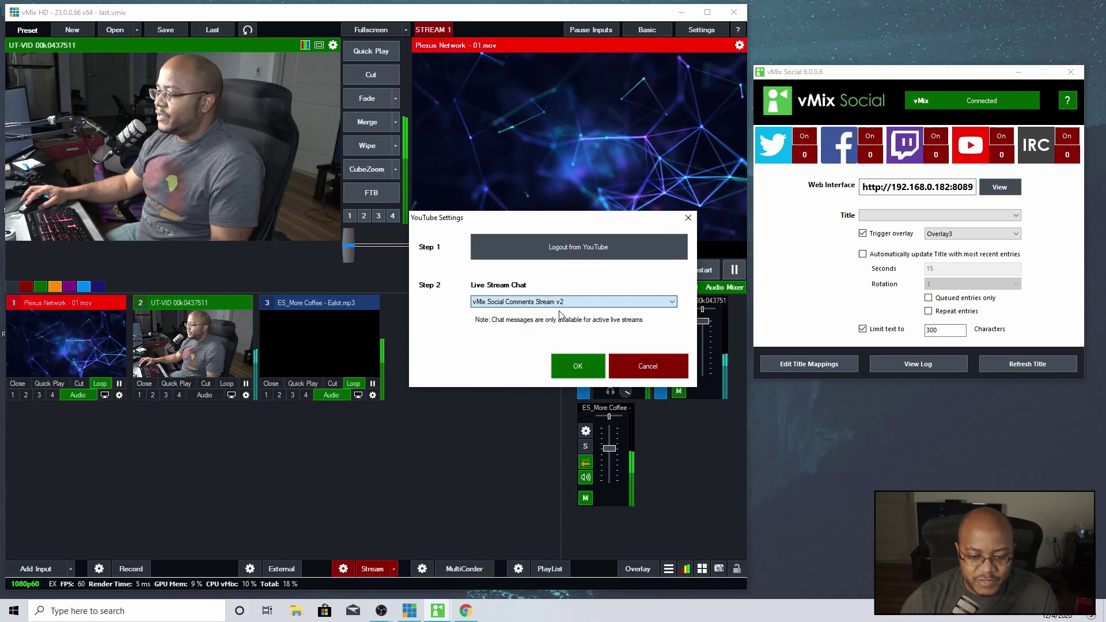
click(580, 370)
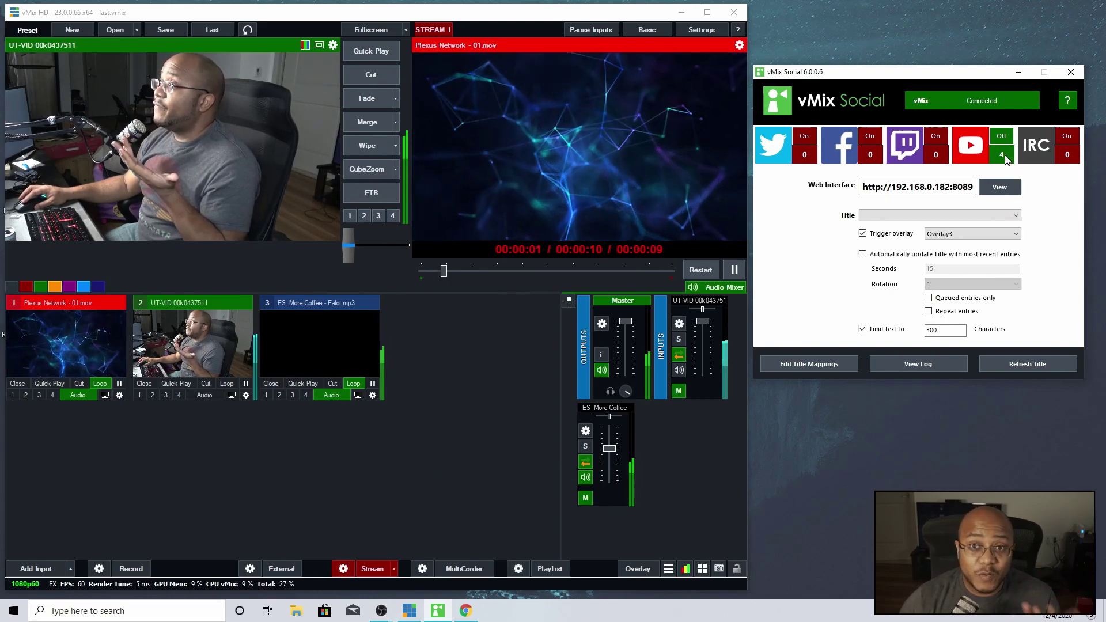
click(468, 612)
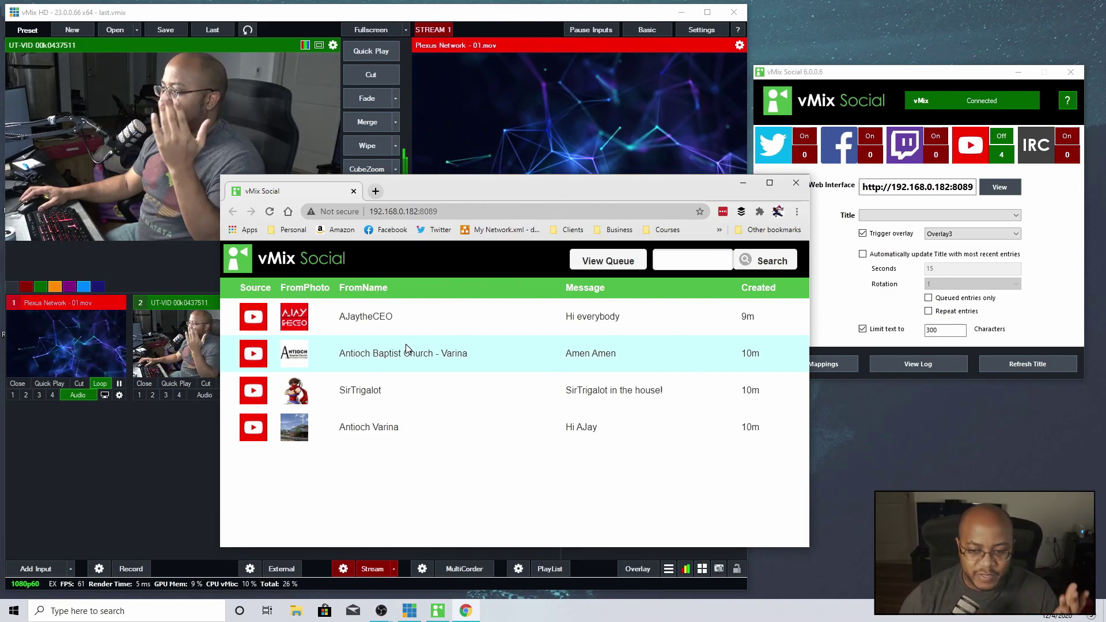
click(384, 325)
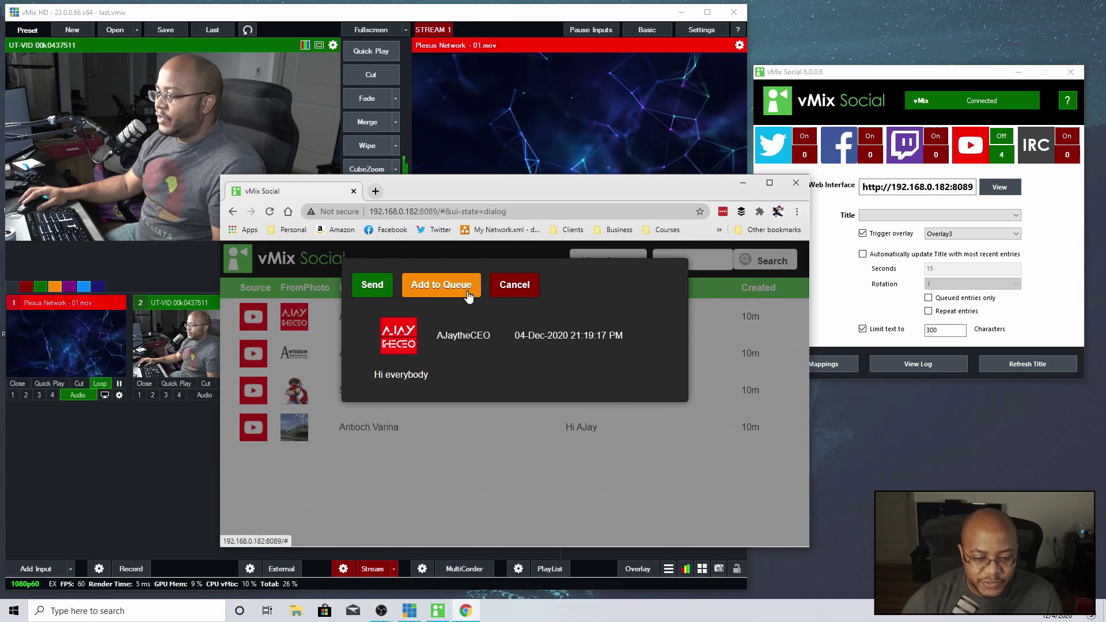
click(523, 290)
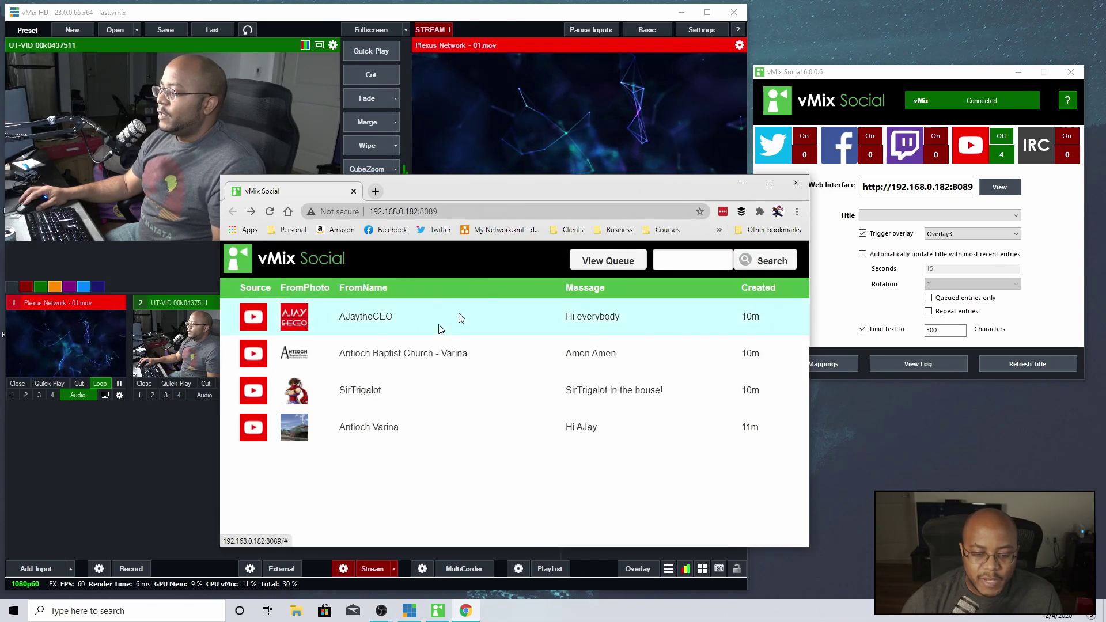
Minimize the Chrome comments page so vMix and vMix Social are visible again.
click(741, 184)
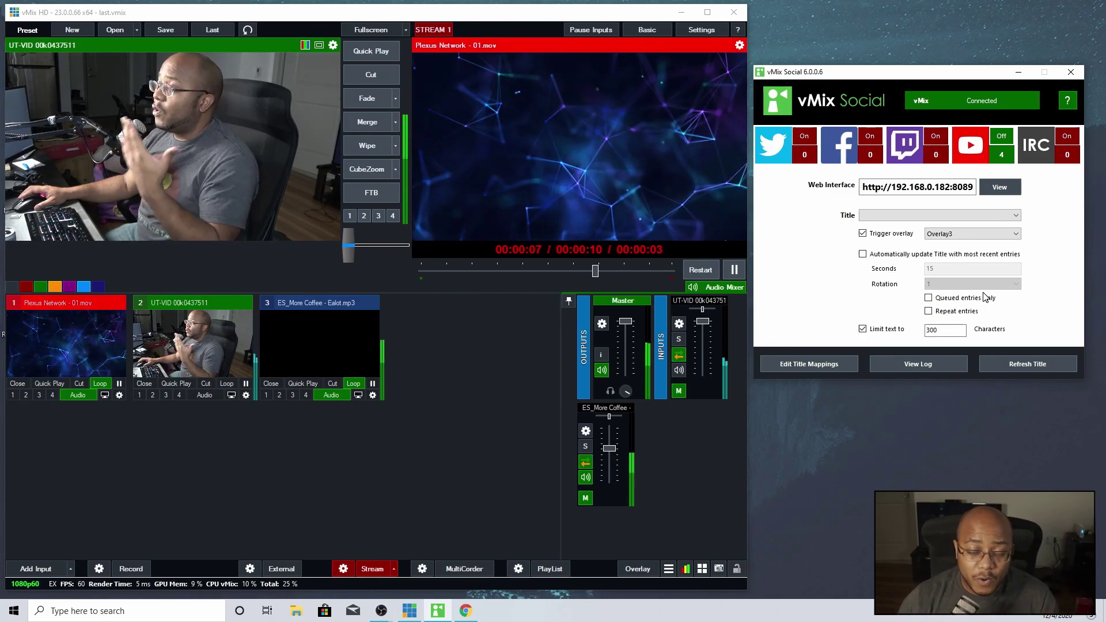
Add the GT Social template 'Social 6- 4K Speak Now Red' as input 4 and close the Title Editor.
click(35, 569)
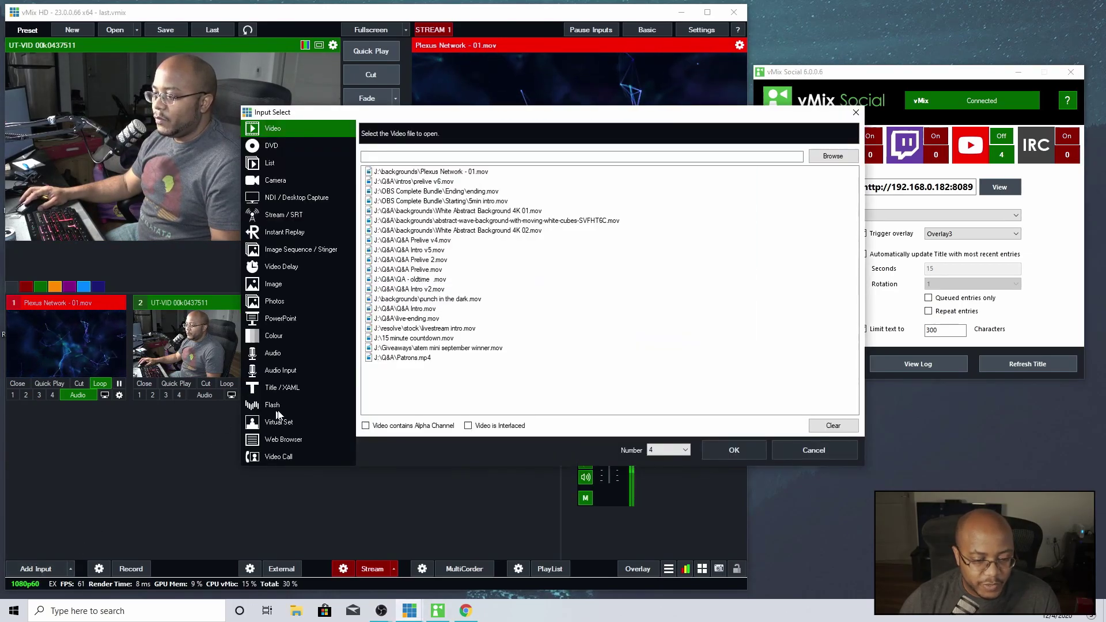
click(290, 390)
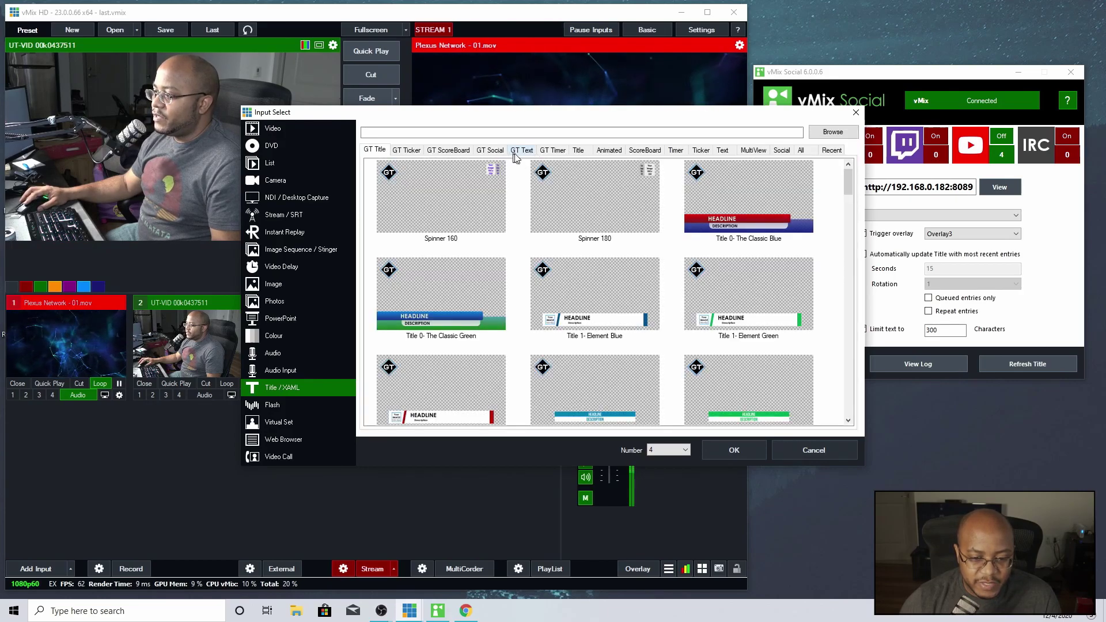
click(488, 151)
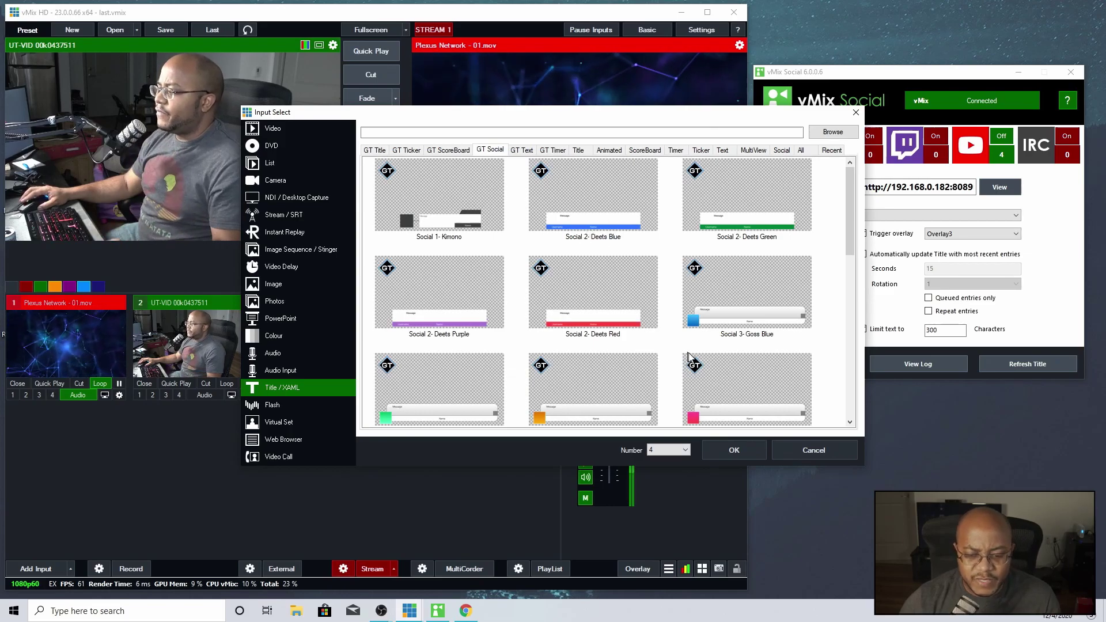
scroll(689, 357, down, 5)
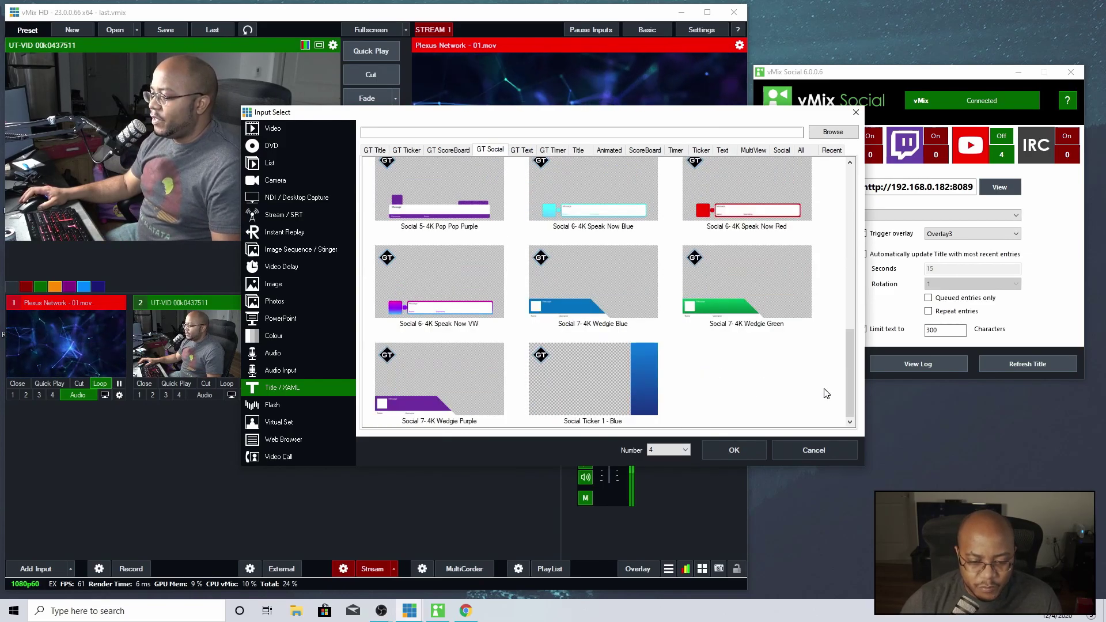
scroll(778, 372, up, 2)
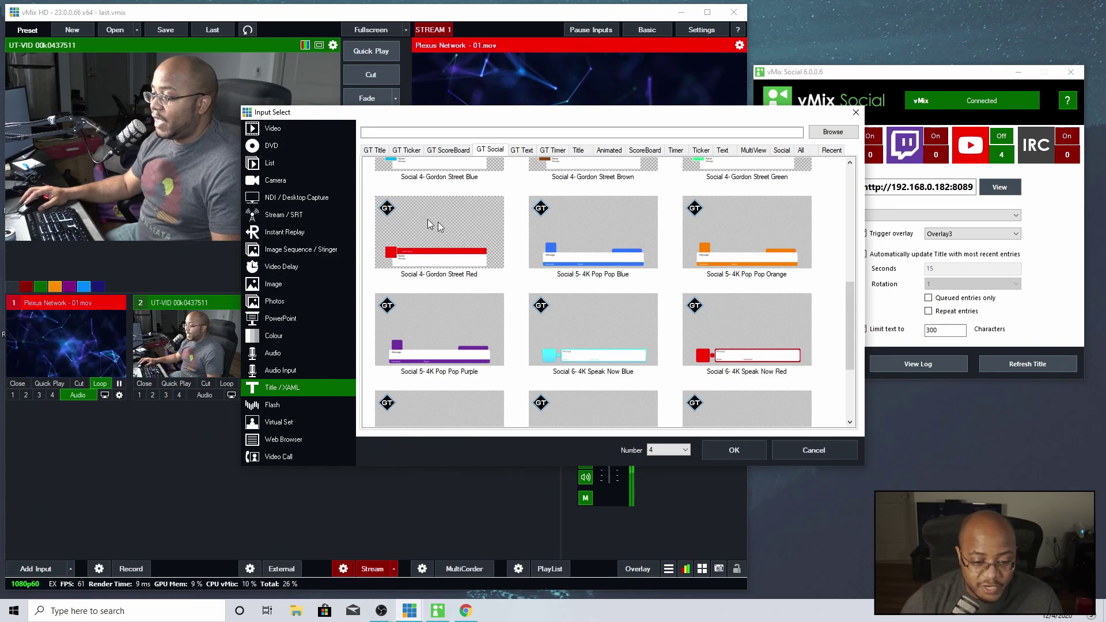
click(738, 344)
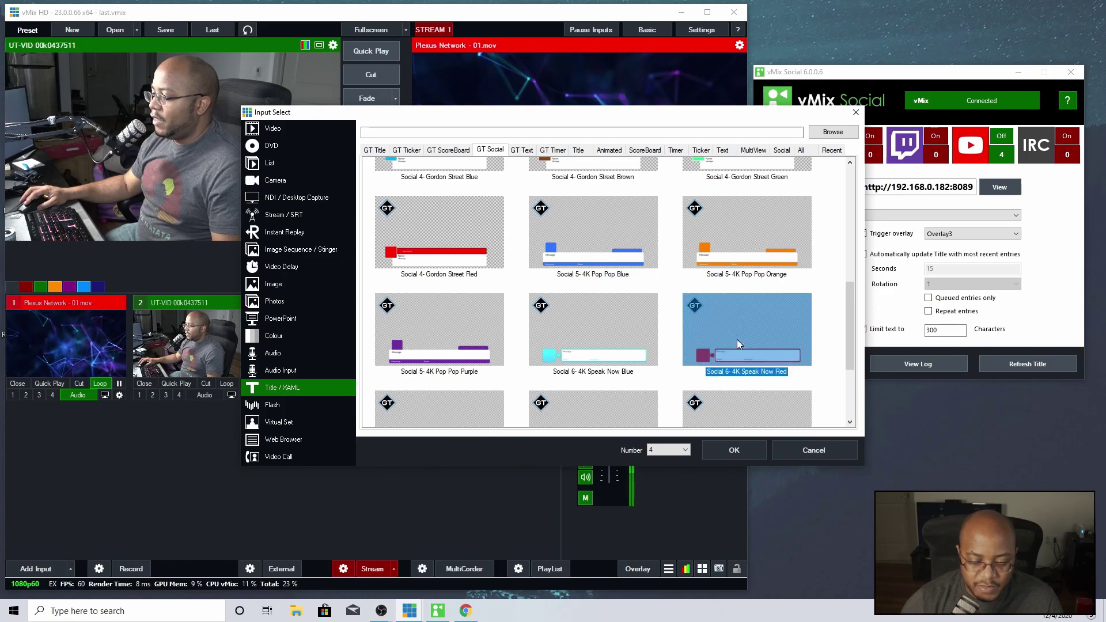
click(738, 449)
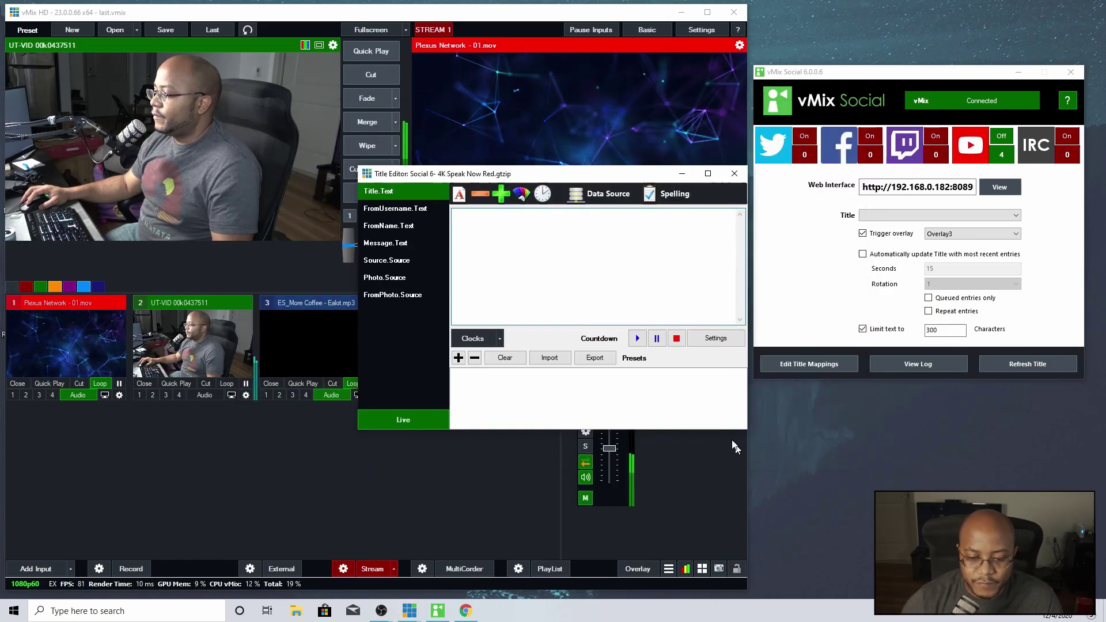
click(582, 245)
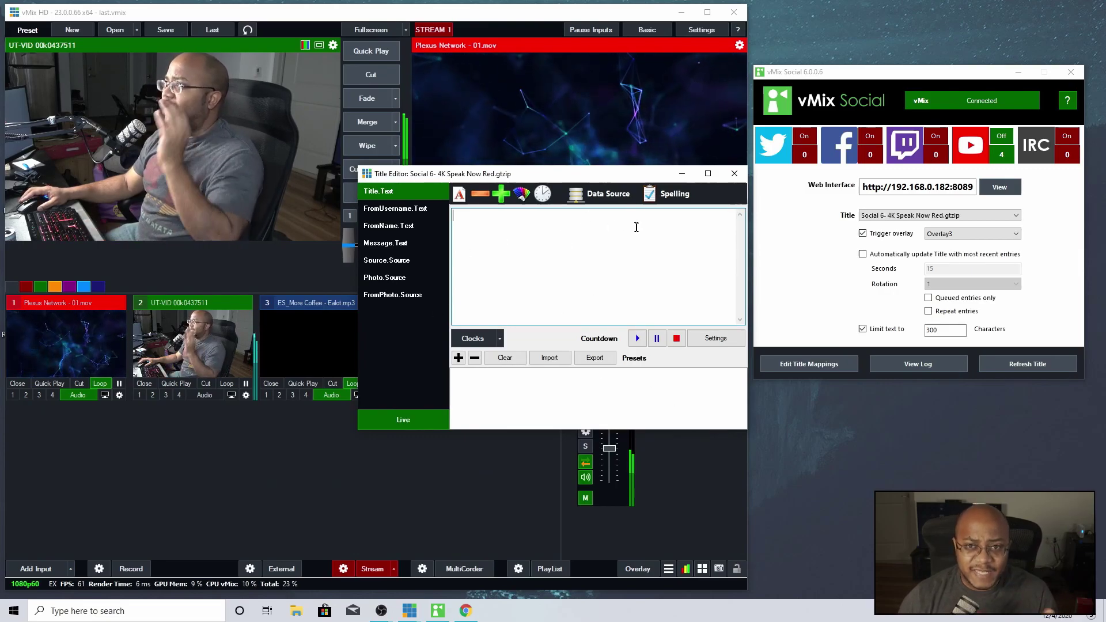
click(734, 174)
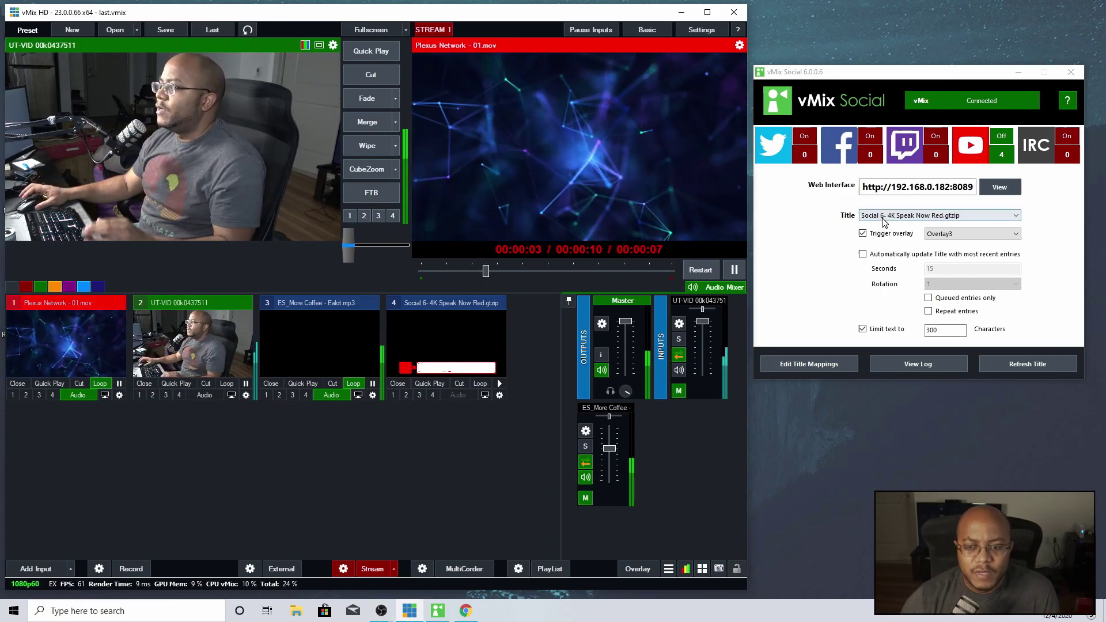
Pick Social 6- 4K Speak Now Red.gtzip from vMix Social's Title dropdown.
click(903, 217)
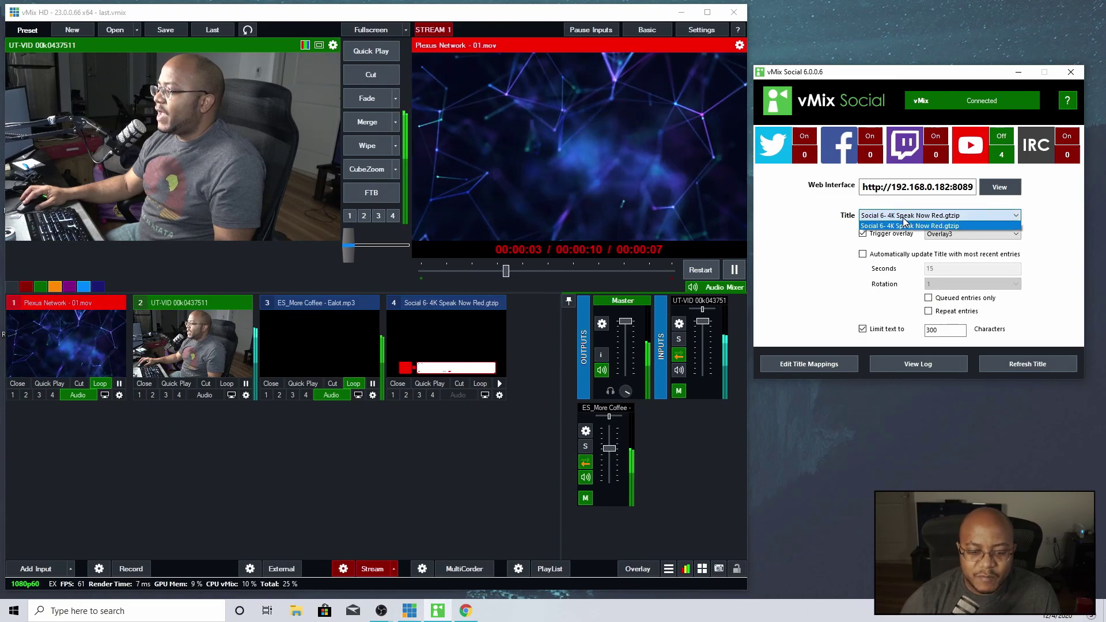
click(910, 225)
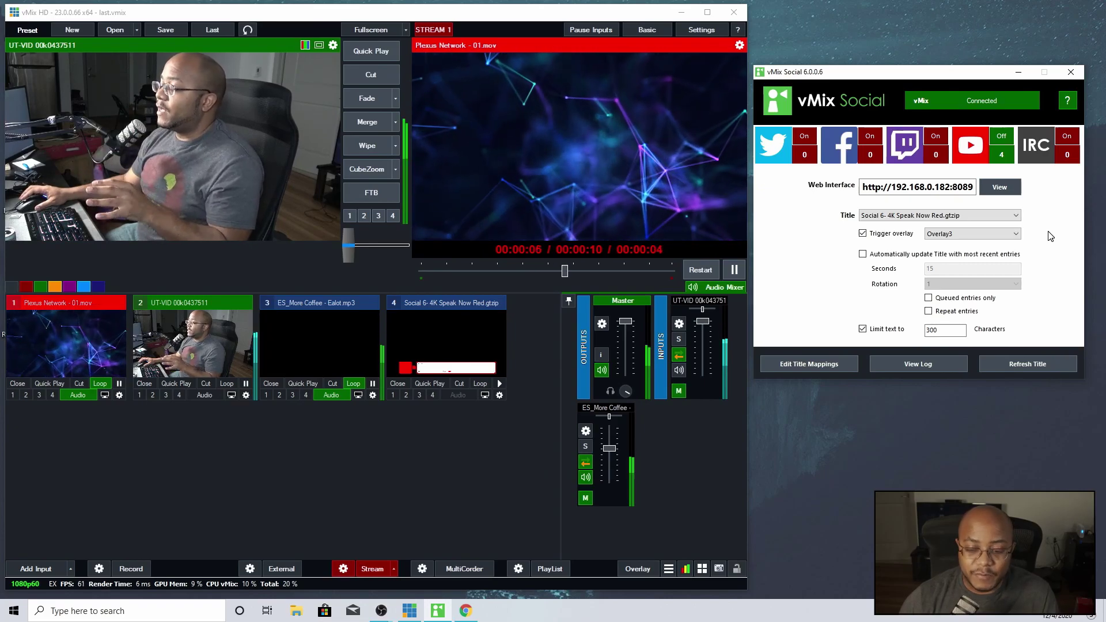
Restore the Chrome comments page and drag its top edge down to shorten the window.
click(466, 611)
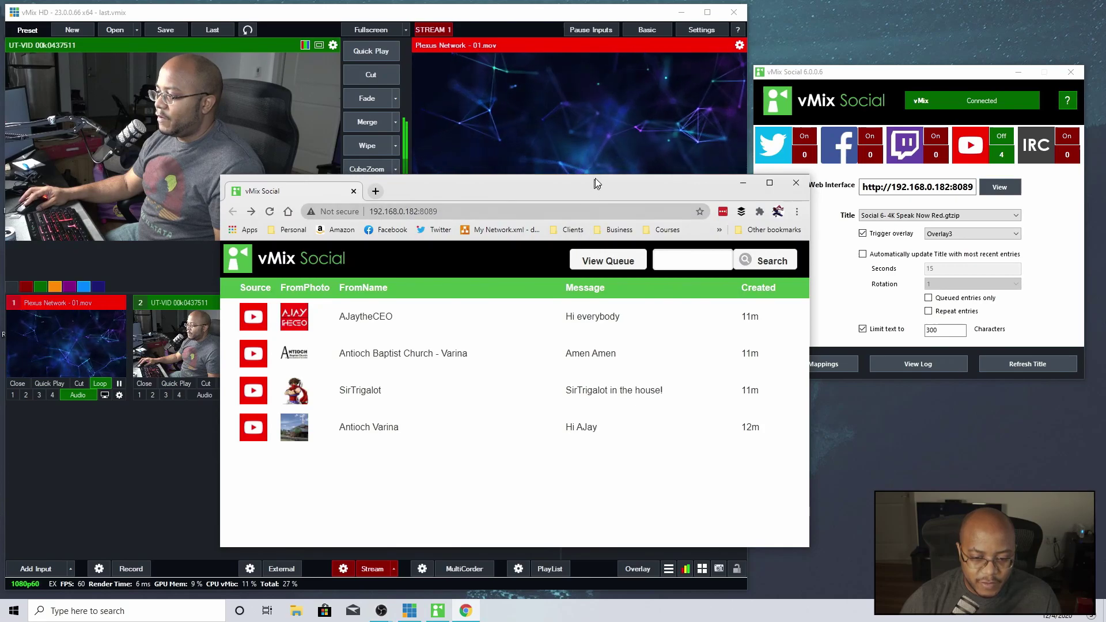
drag(593, 176, 382, 422)
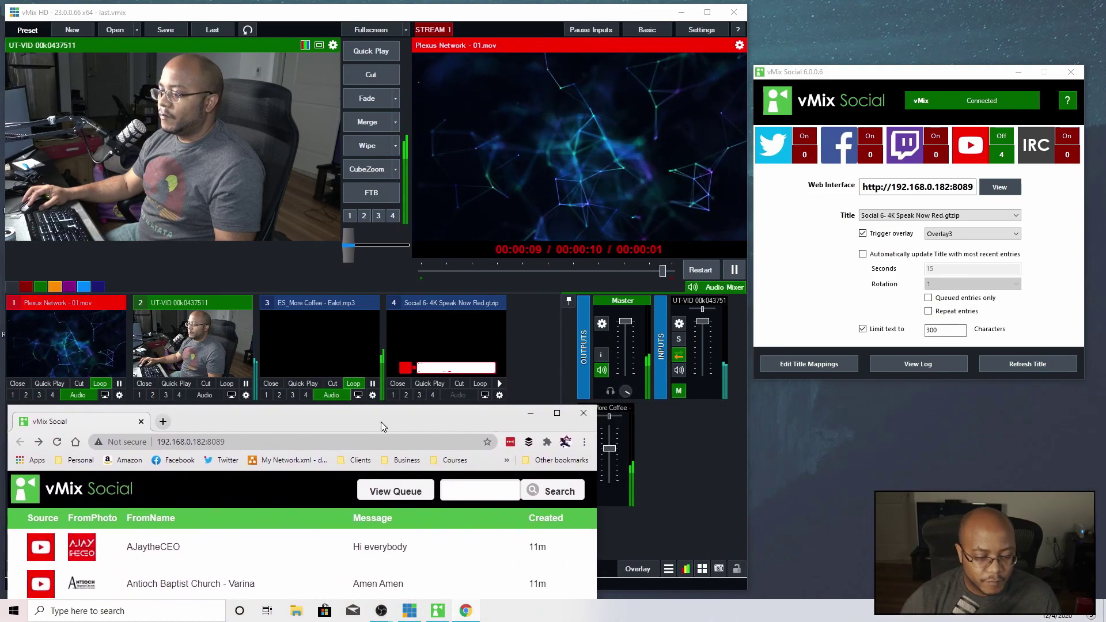
Tick 'Automatically update Title with most recent entries', leaving Seconds at 15 and Rotation at 1.
click(932, 256)
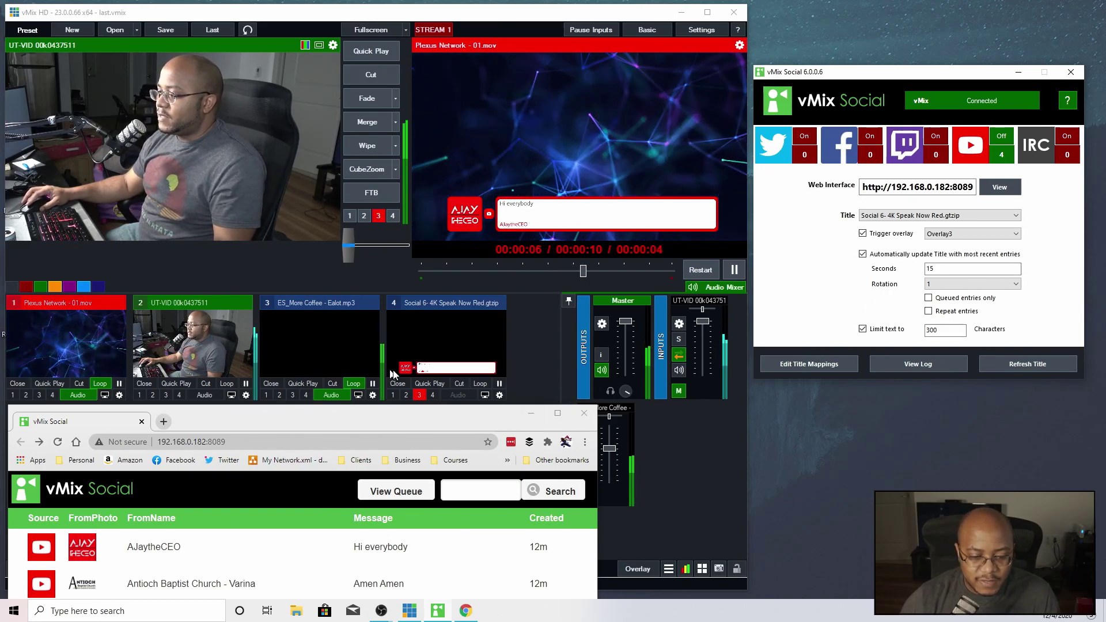
Restrict automatic updates to queued entries only and take Overlay 3 off the output.
click(929, 298)
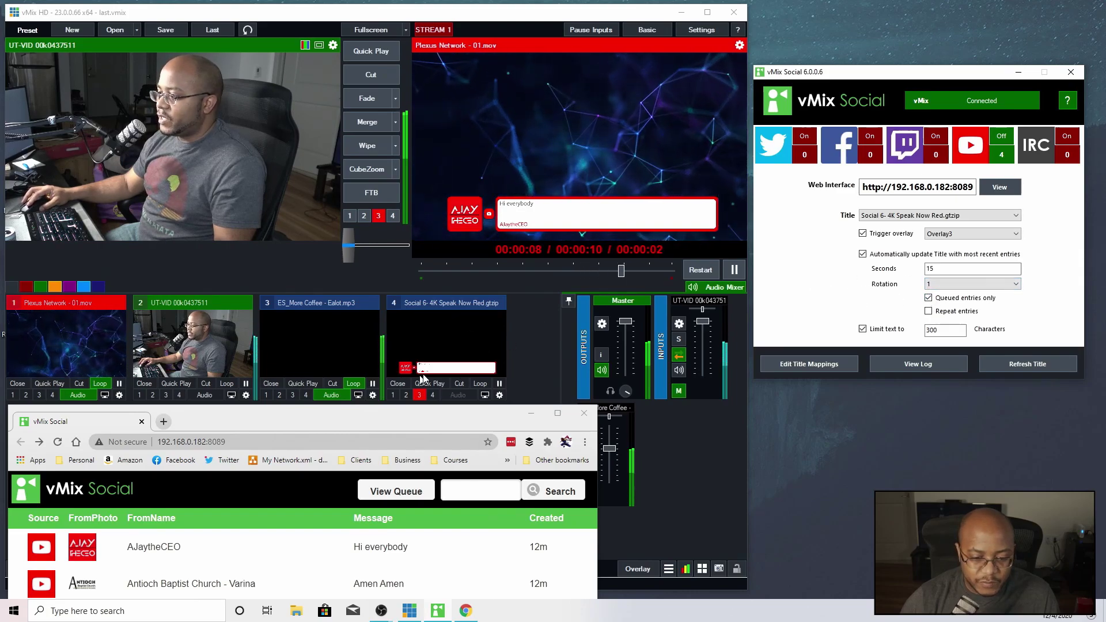
click(379, 219)
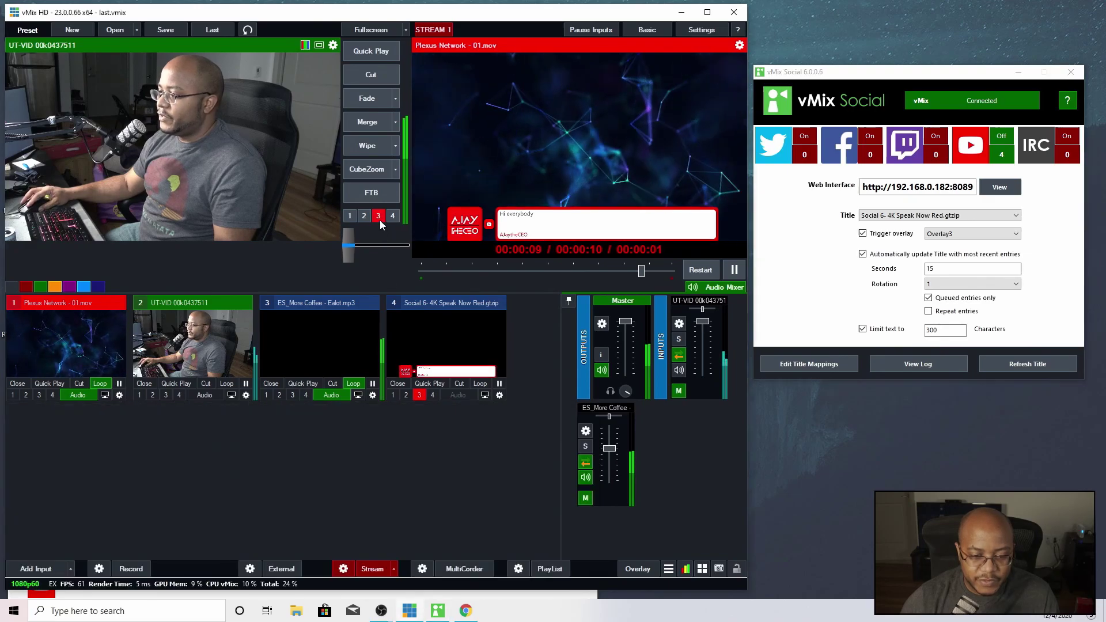
click(378, 220)
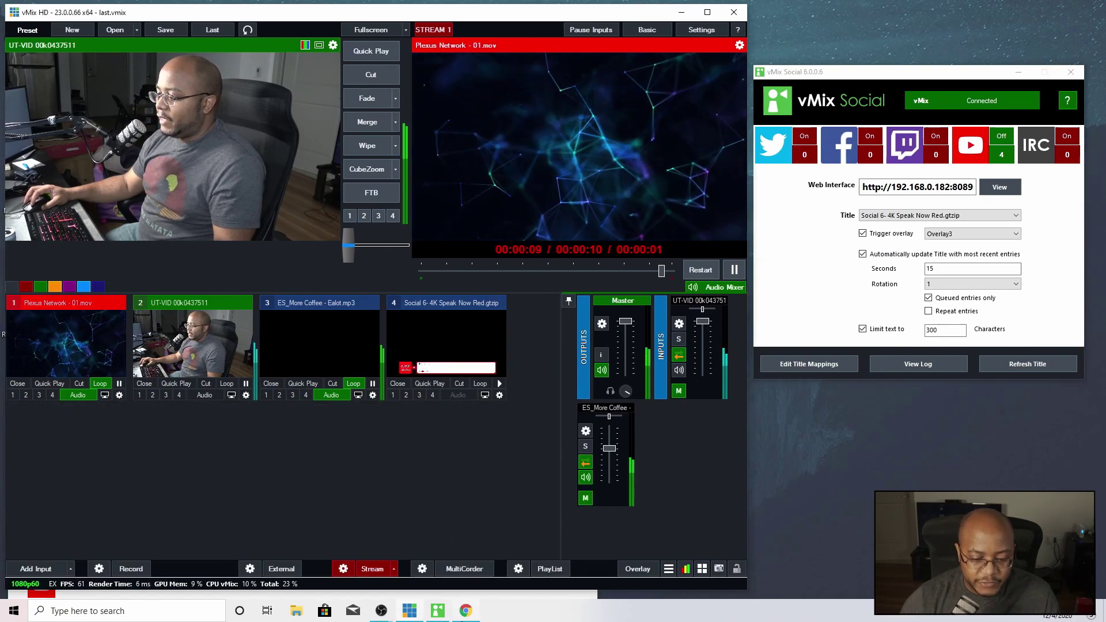
key(alt+Tab)
drag(279, 420, 345, 225)
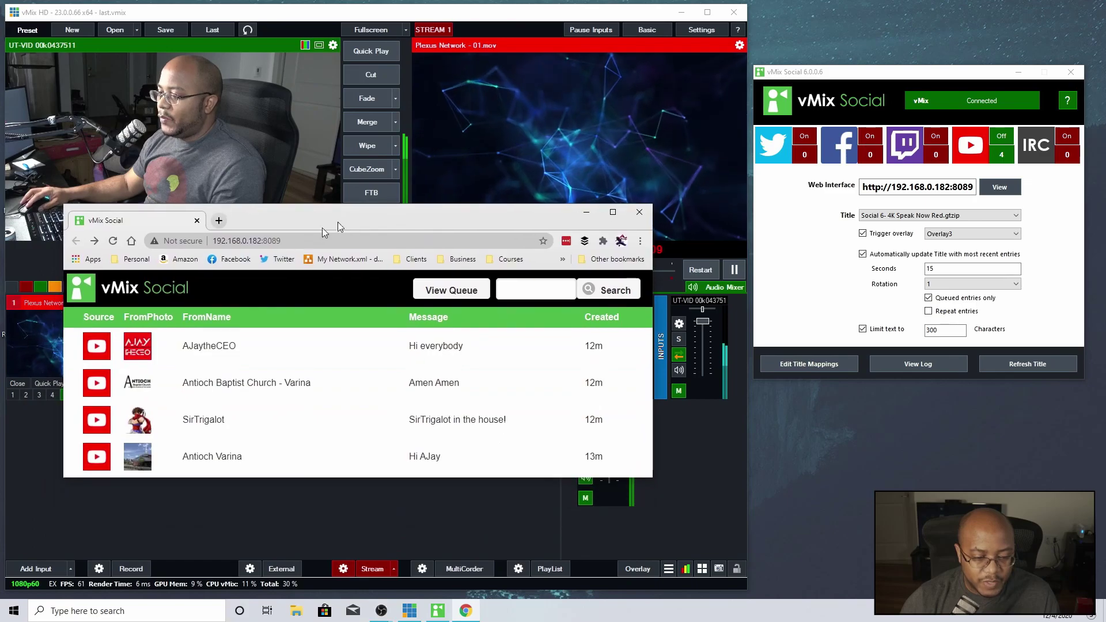
Add the third comment and the 'Amen Amen' comment to the queue.
click(230, 426)
click(284, 314)
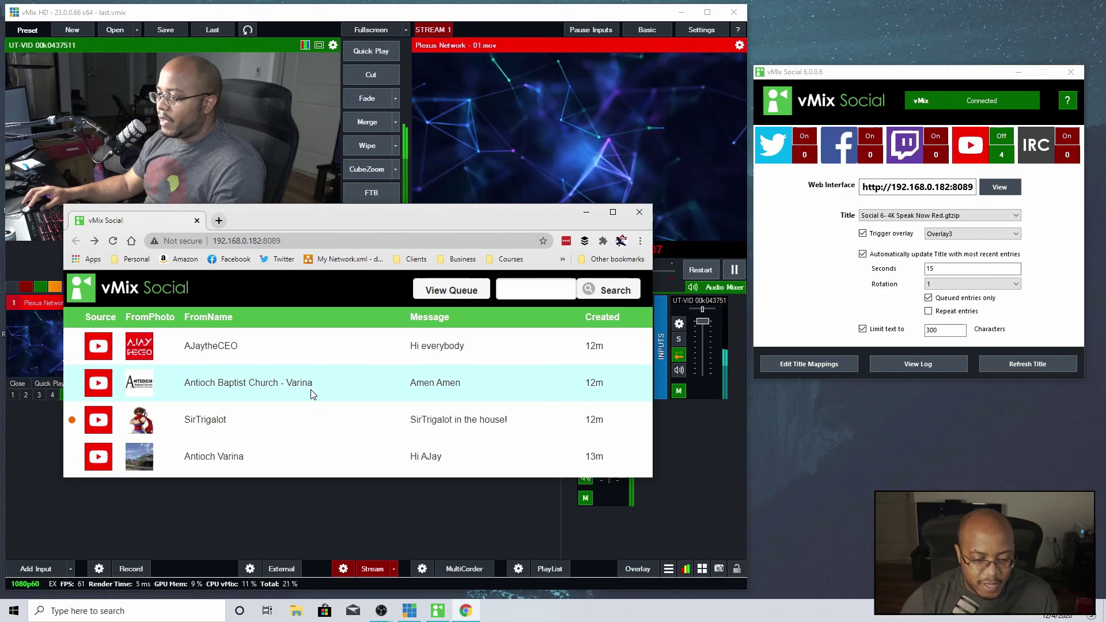
click(311, 394)
click(286, 314)
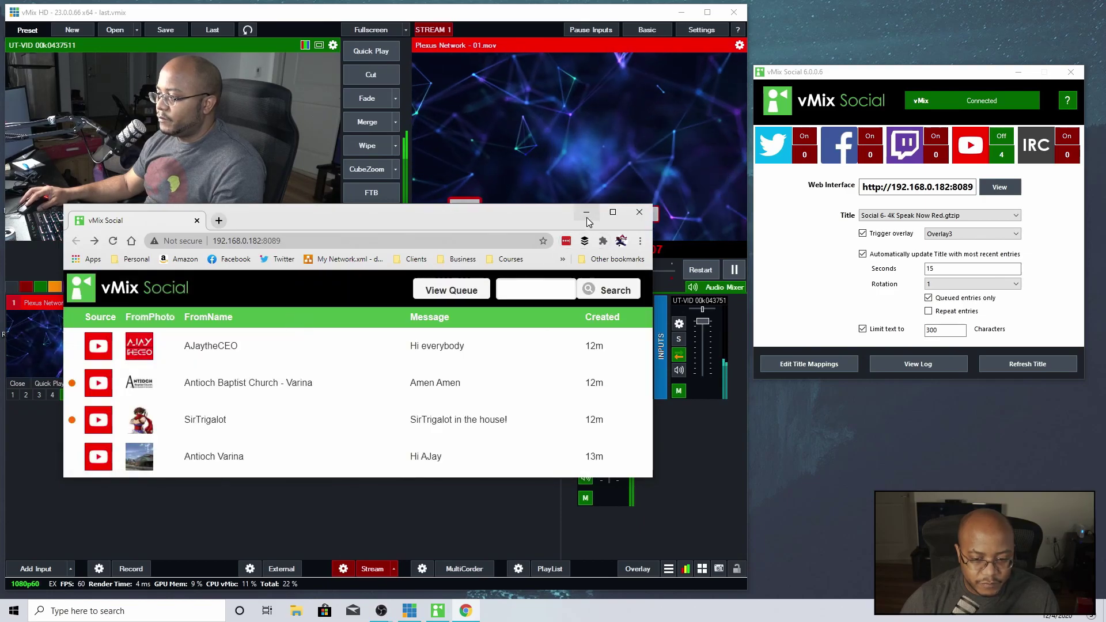
Watch the queued comment on the vMix output, then switch the web page to View Queue.
click(586, 213)
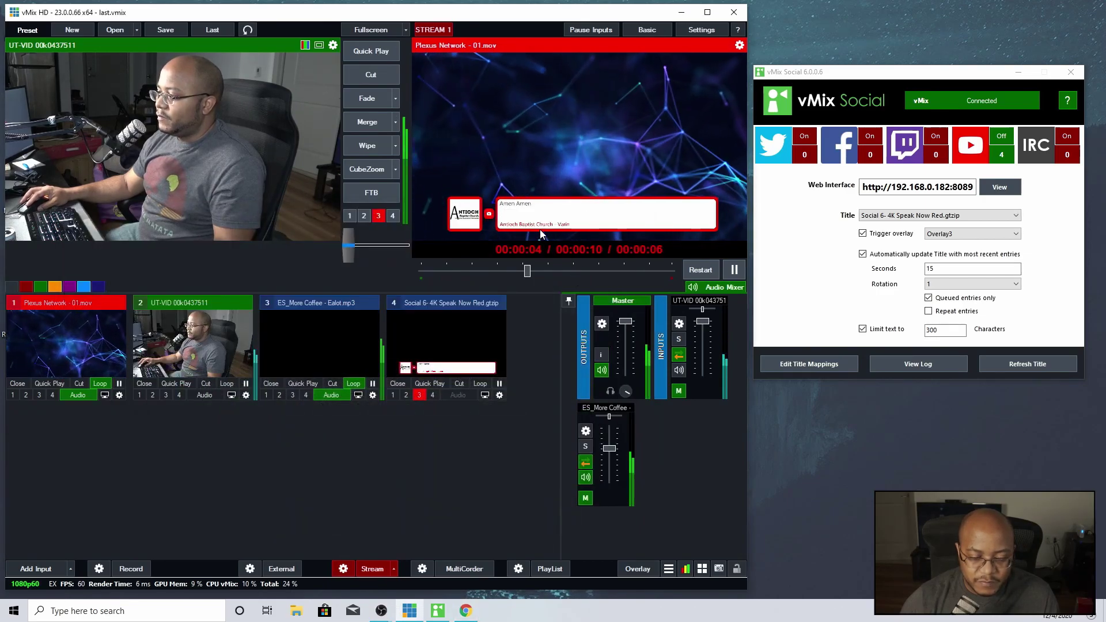
click(468, 613)
click(465, 292)
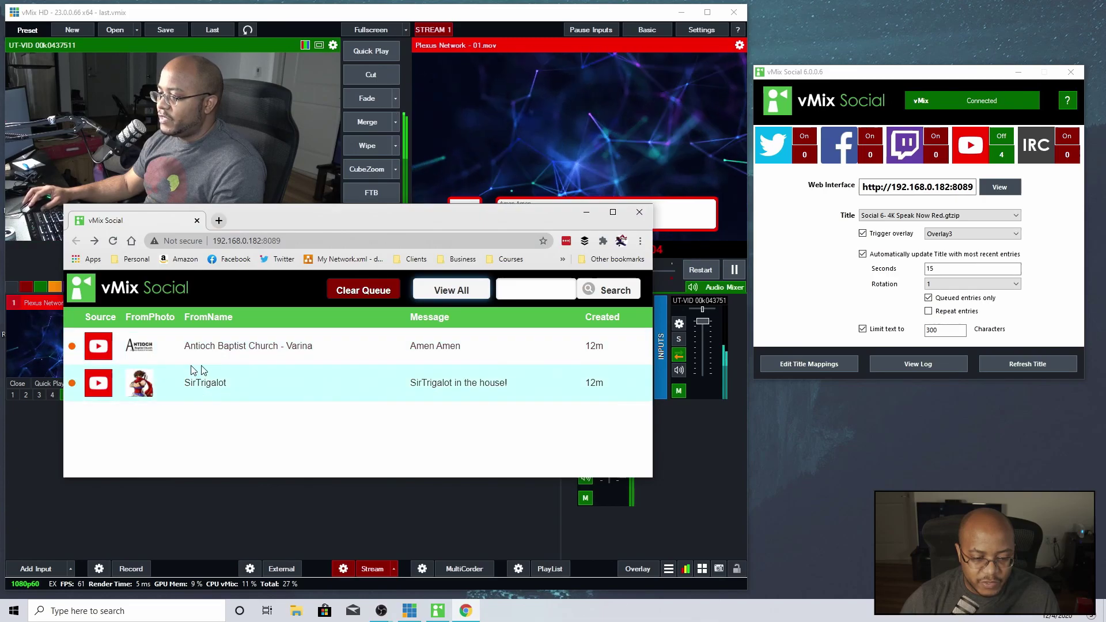
drag(406, 223, 419, 279)
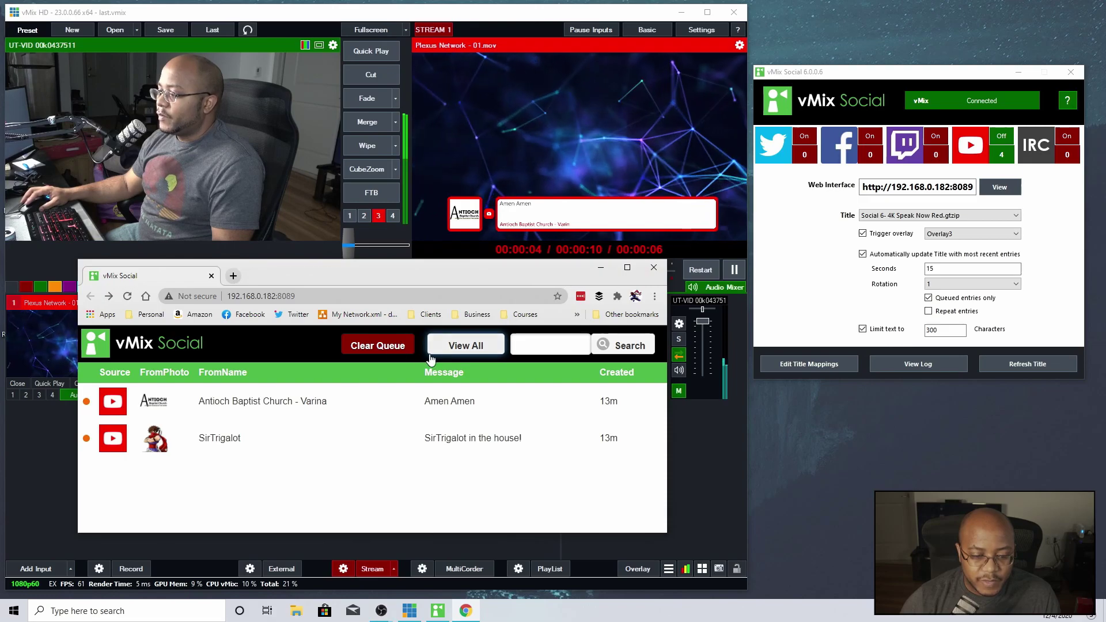
Clear the queue, return to View All, and untick Queued entries only and automatic title updates.
click(363, 349)
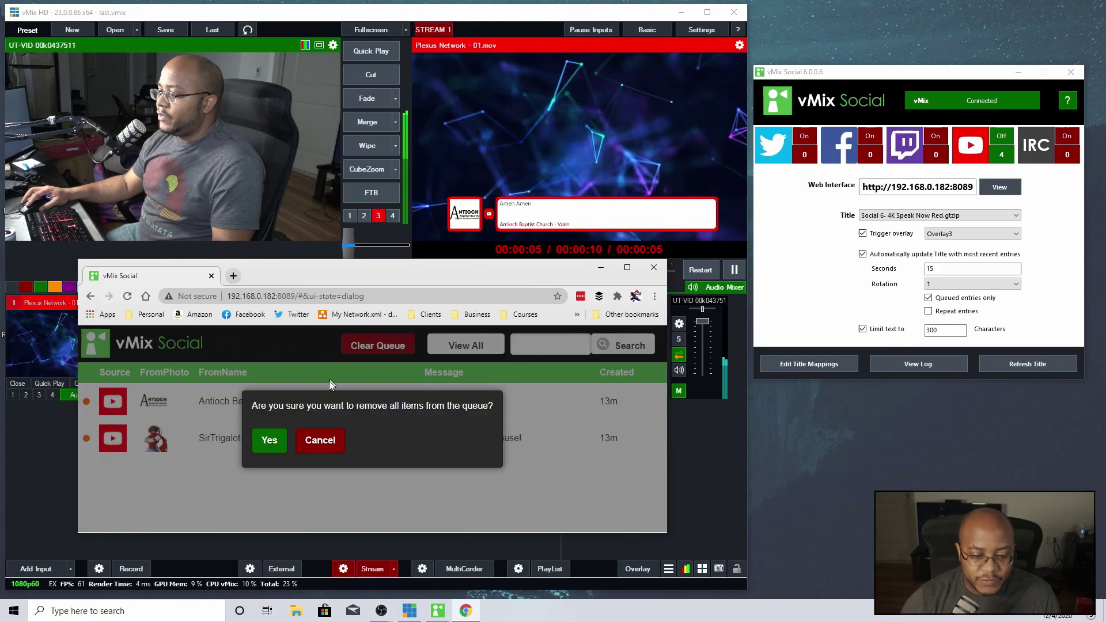
click(268, 442)
click(455, 348)
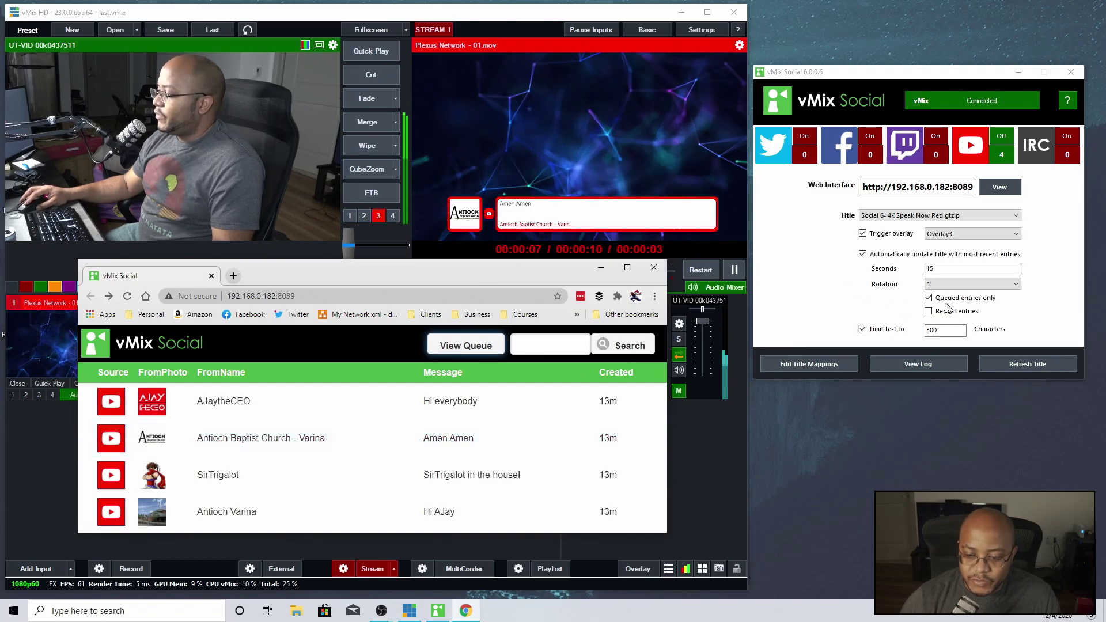
click(928, 298)
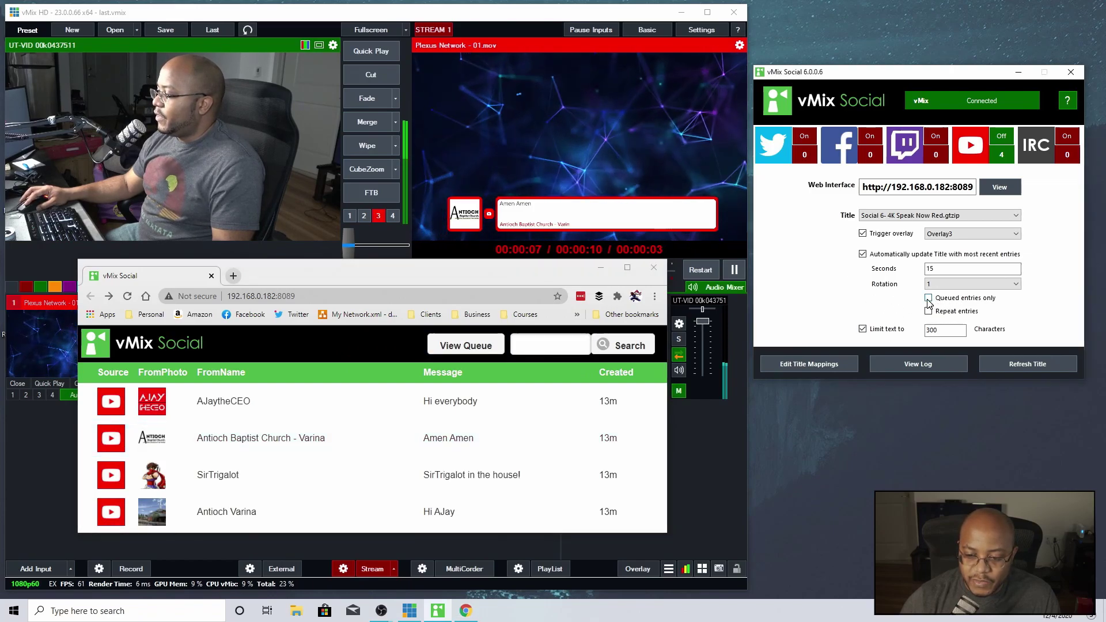
click(864, 254)
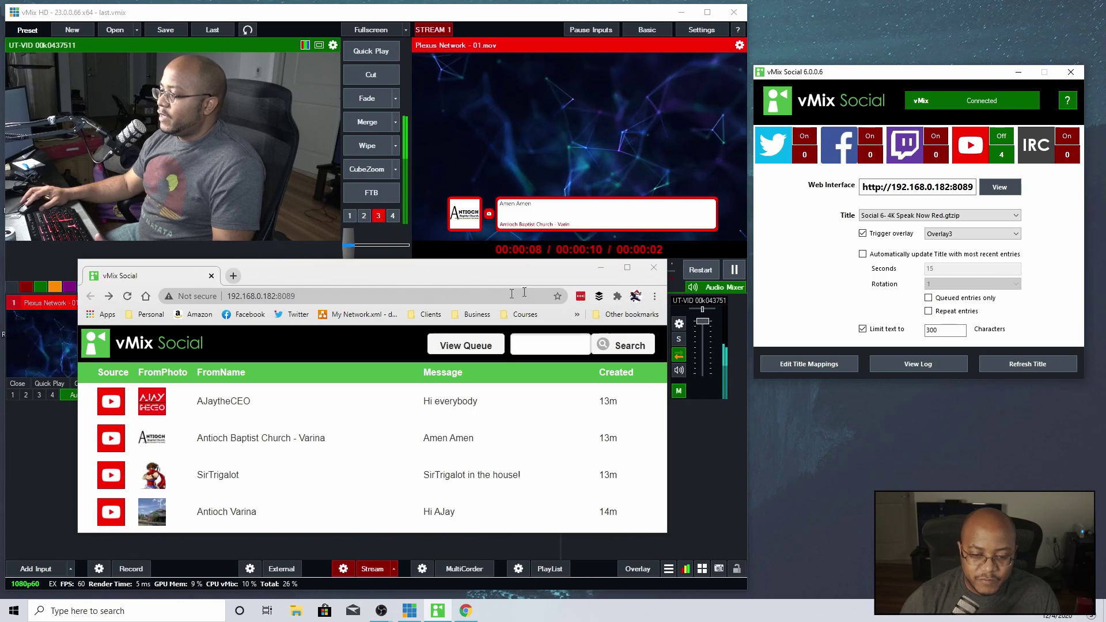
Take the current comment off the output and manually Send the bottom comment to the title.
click(385, 222)
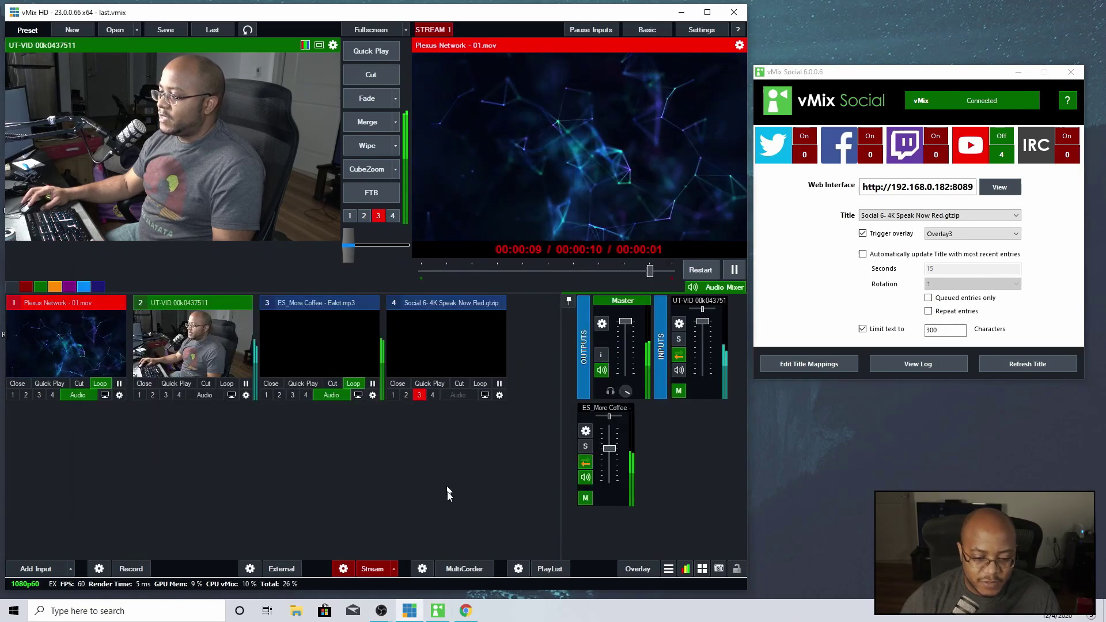
click(469, 609)
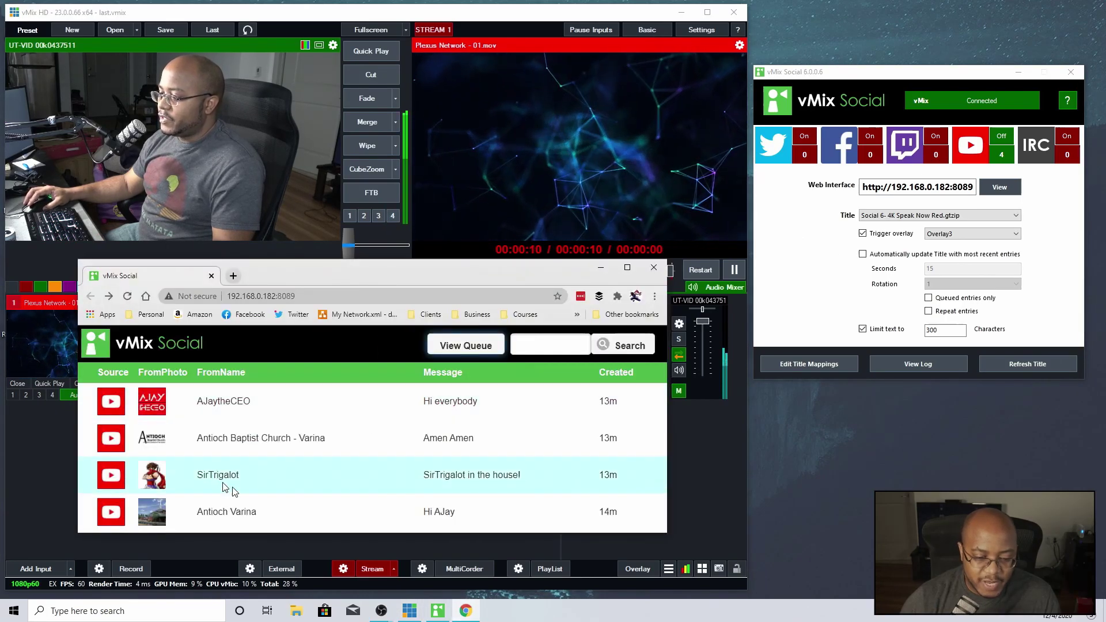
click(243, 516)
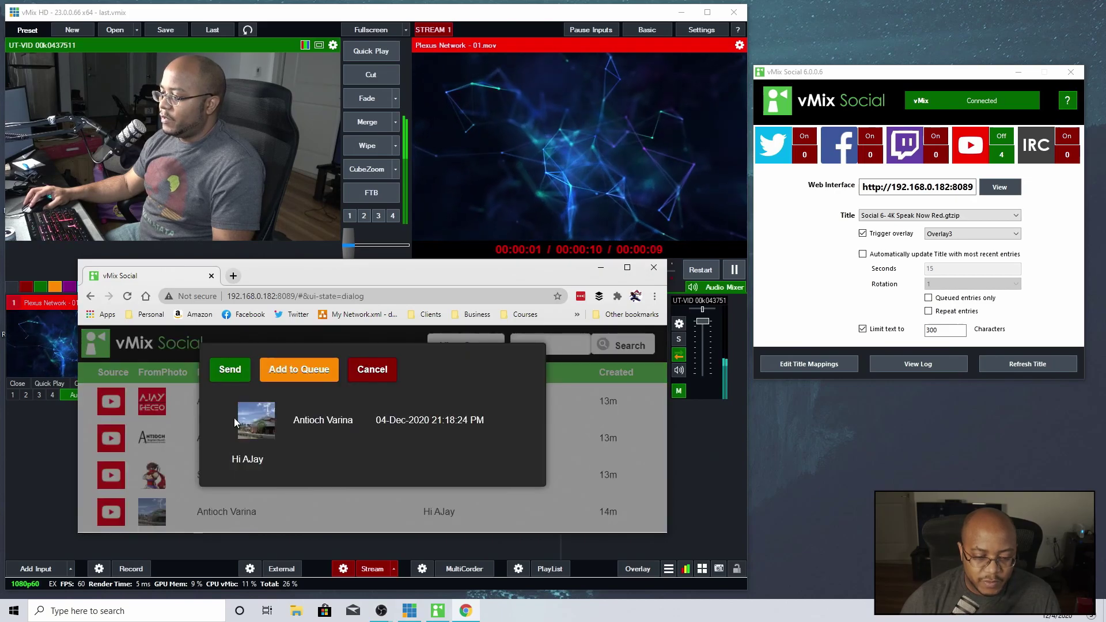
click(230, 370)
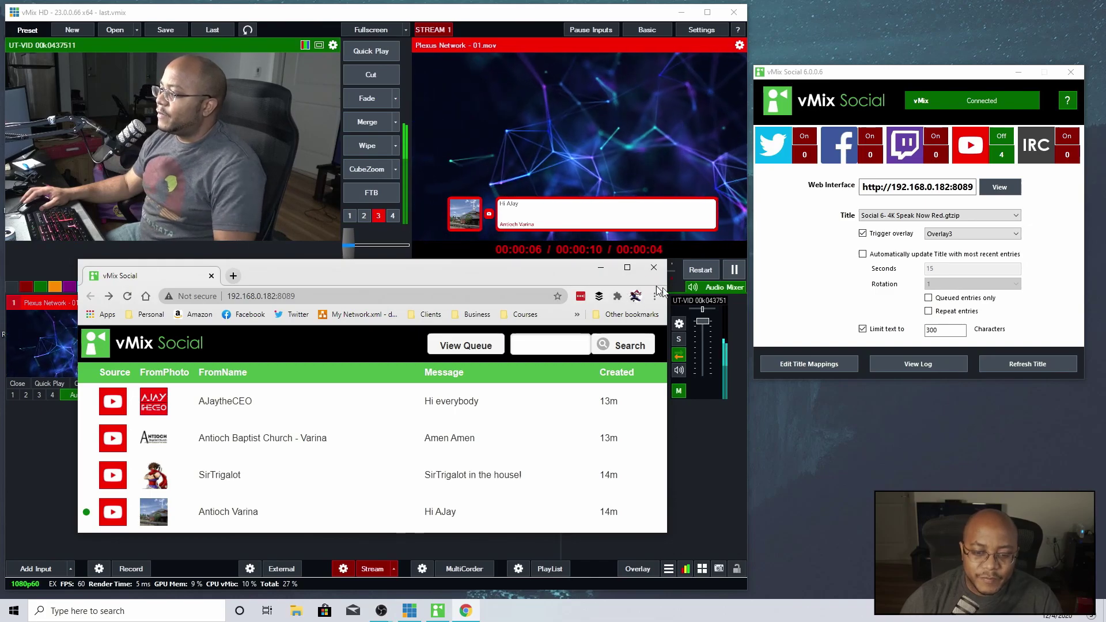
click(601, 270)
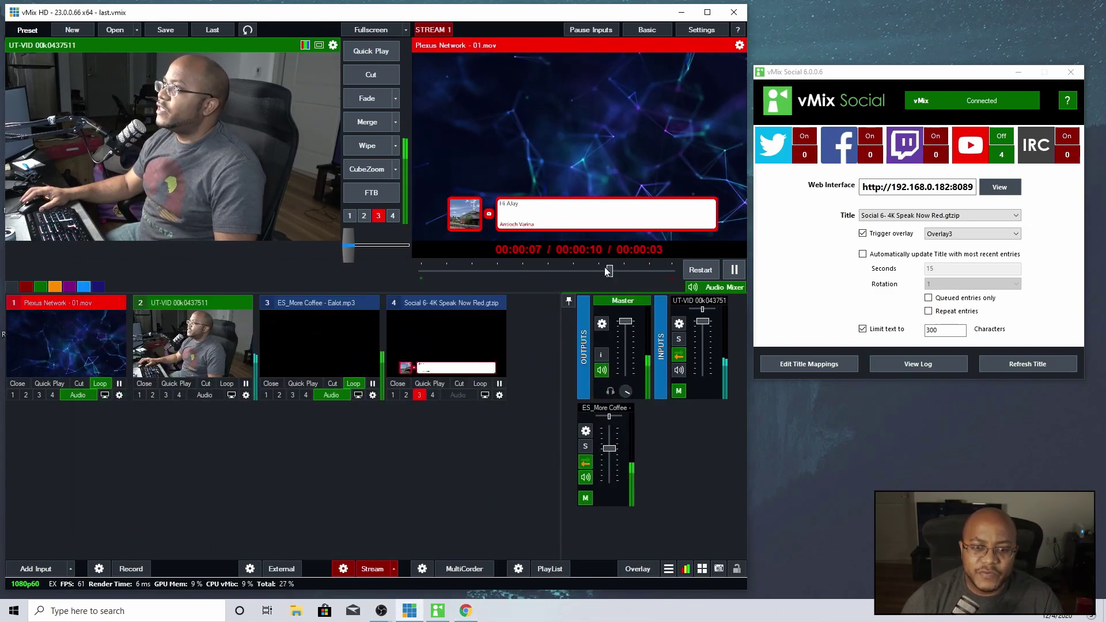
Turn off overlay 3 so only the Plexus Network background remains on the live output.
click(379, 217)
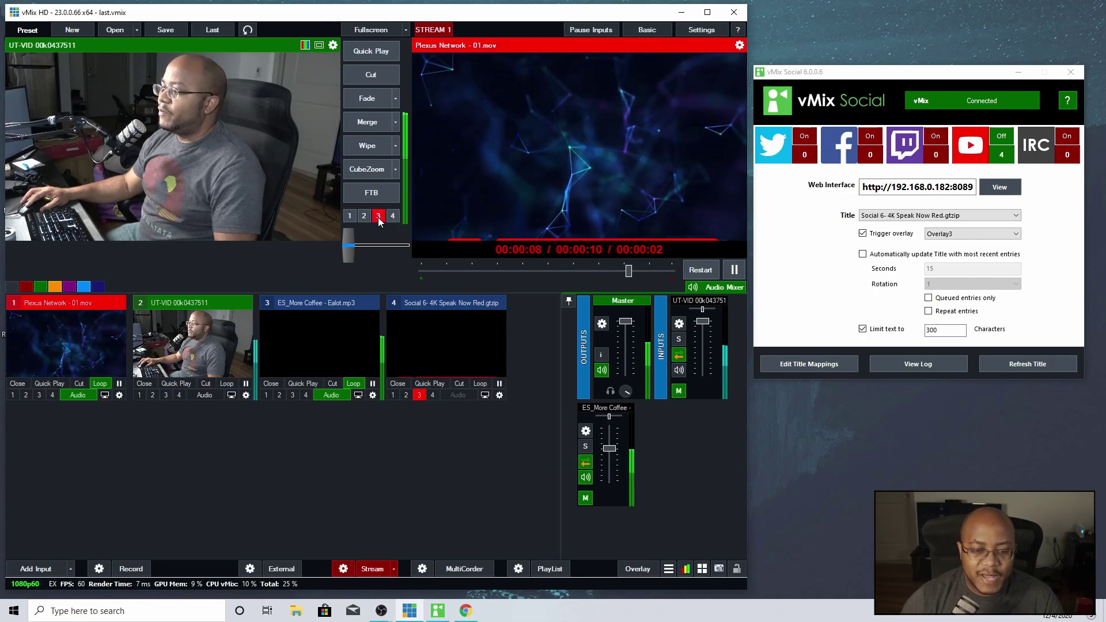